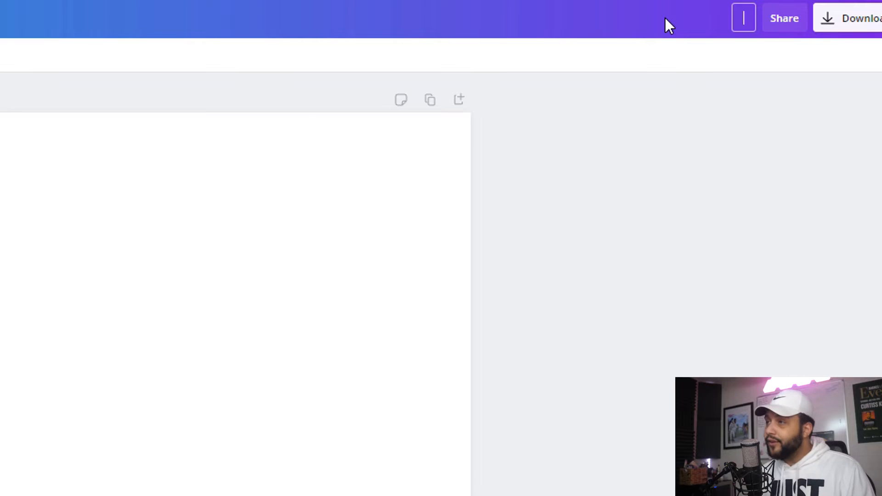
# - Name the design "The SMACK Pack" and apply the orange "The Lioness in You" cover template to the blank page
pyautogui.write('The SMACK Pack')
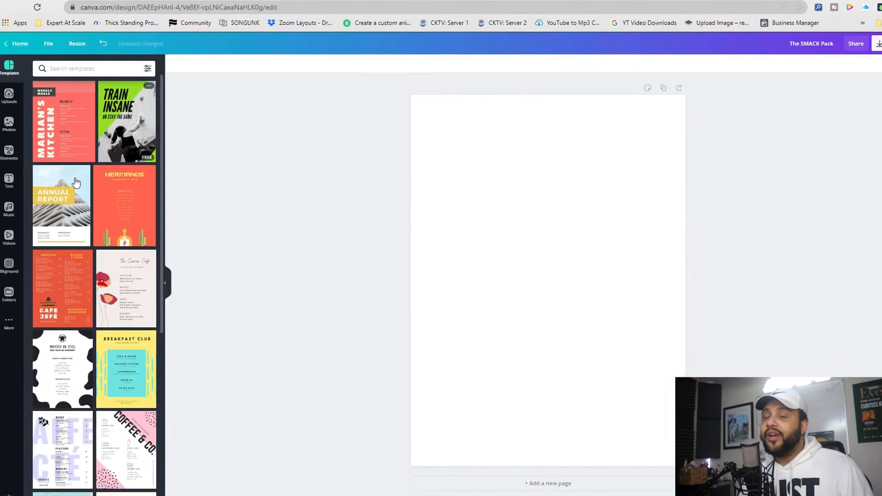
pyautogui.scroll(-8, 125, 164)
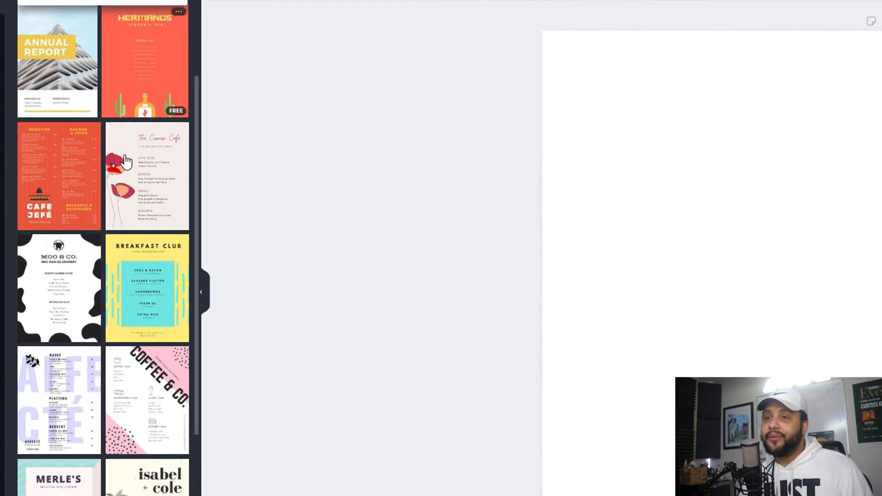
pyautogui.scroll(-10, 124, 161)
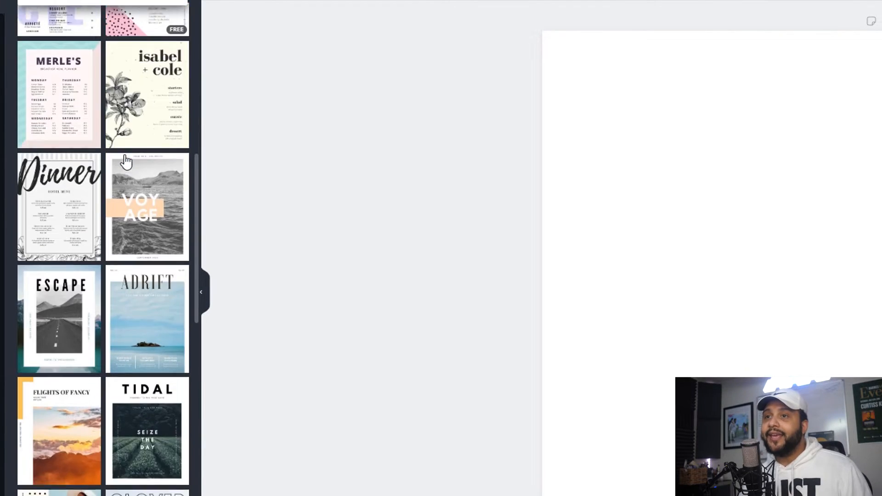
pyautogui.scroll(-15, 125, 161)
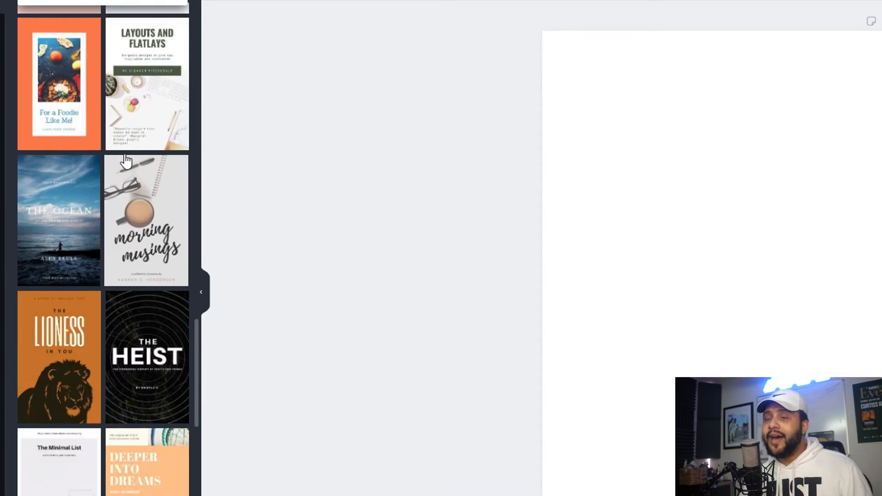
pyautogui.scroll(-3, 125, 157)
pyautogui.moveTo(173, 280)
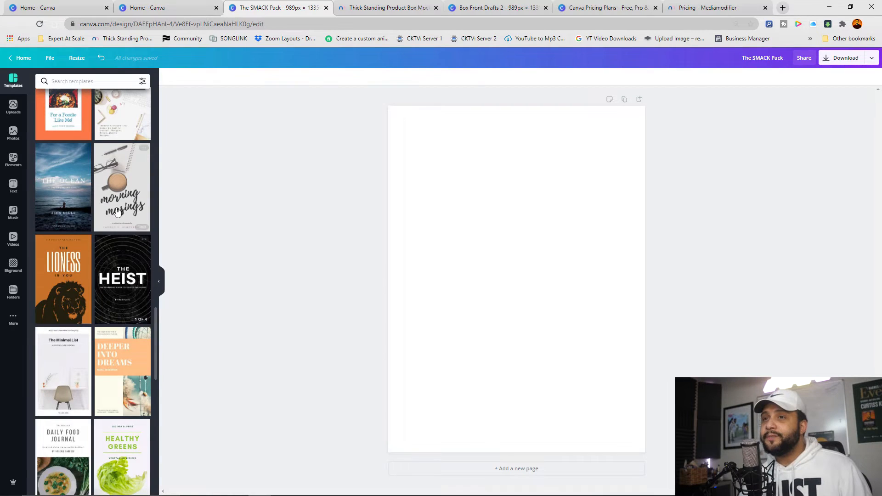
pyautogui.click(64, 263)
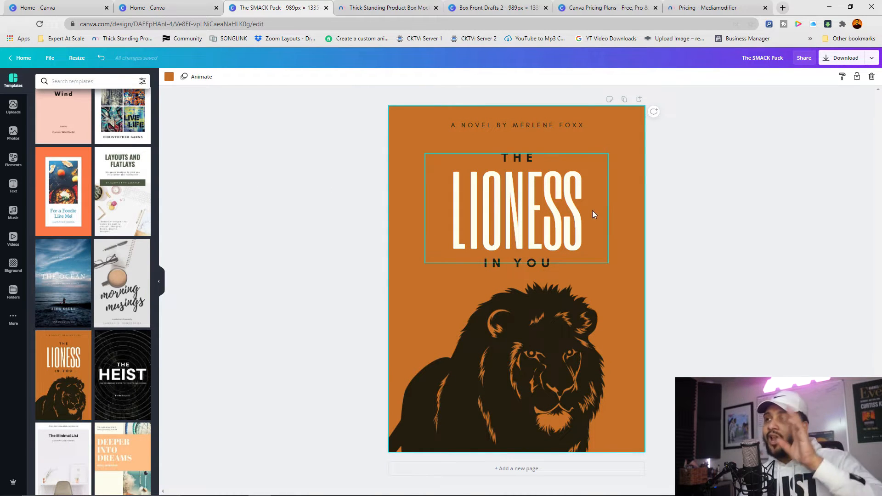
# - Look at the thick standing product box mockup on Mediamodifier and return to the cover design
pyautogui.click(353, 3)
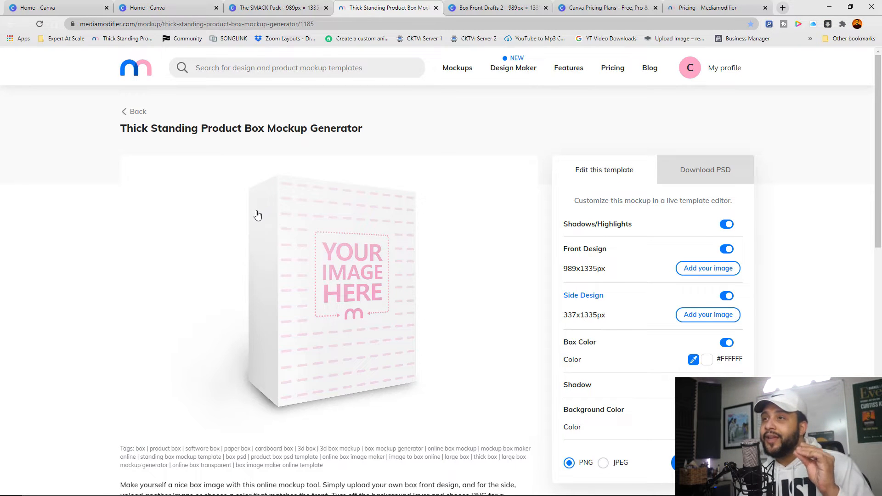
pyautogui.click(283, 6)
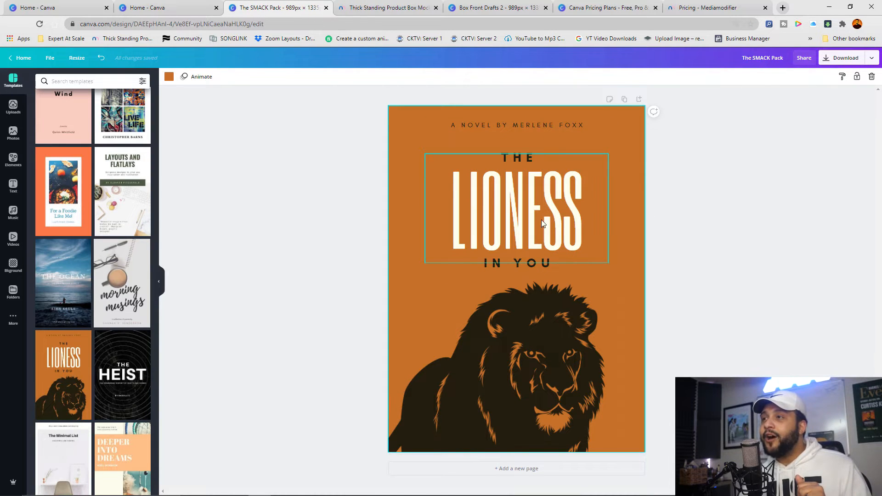
# - Delete the author line above the title and change the large title word to "SMACK"
pyautogui.click(544, 125)
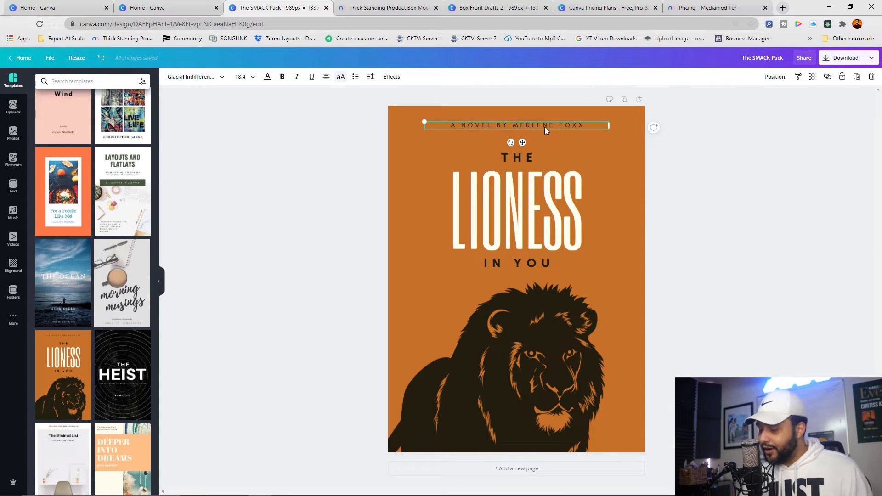
pyautogui.press('Delete')
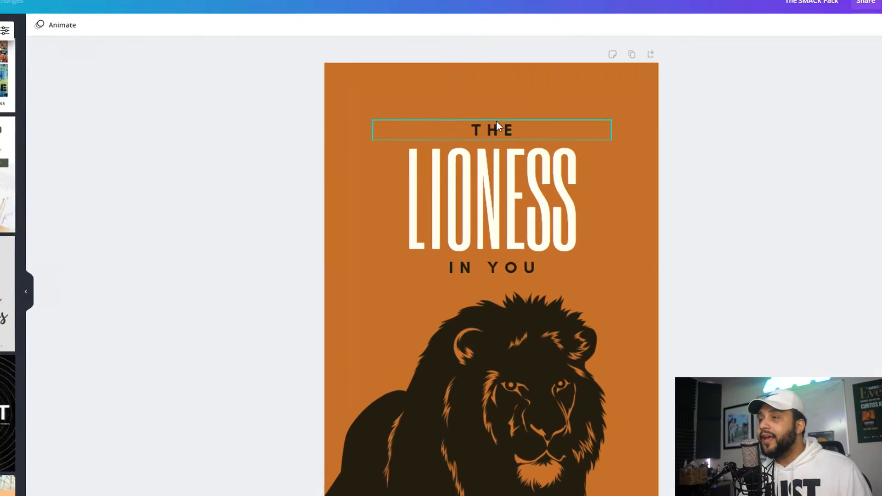
pyautogui.doubleClick(486, 128)
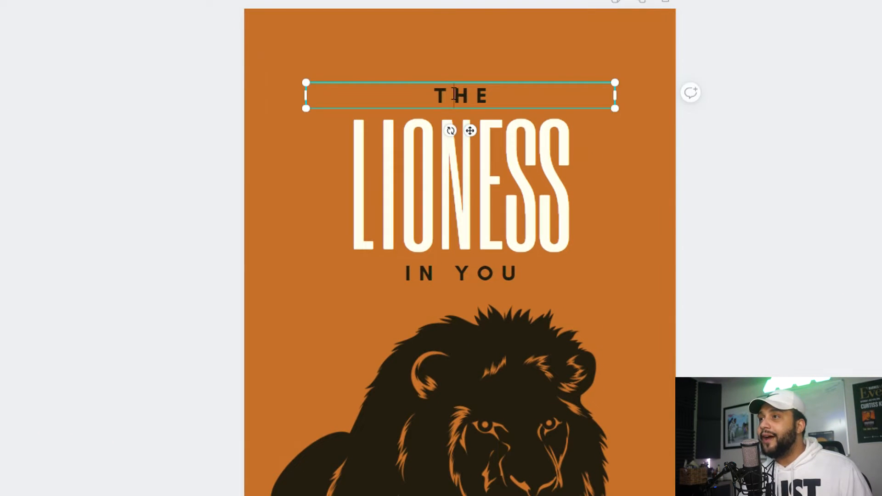
pyautogui.doubleClick(464, 188)
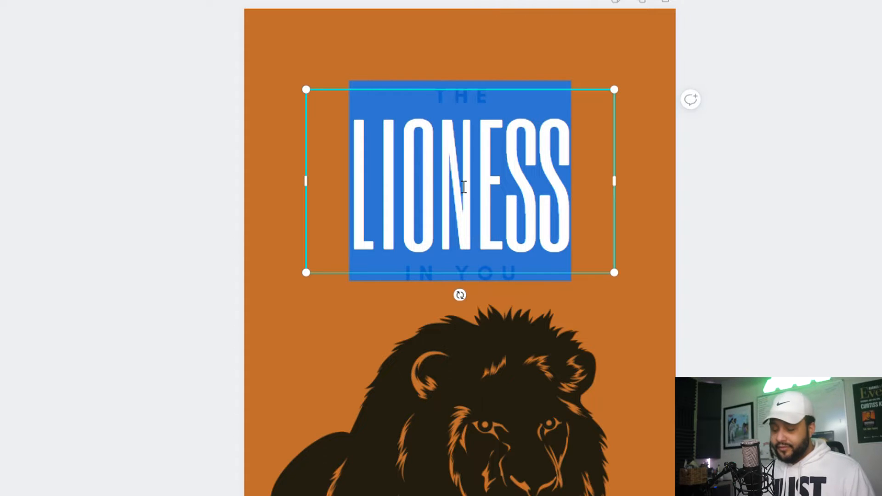
pyautogui.write('SMACK')
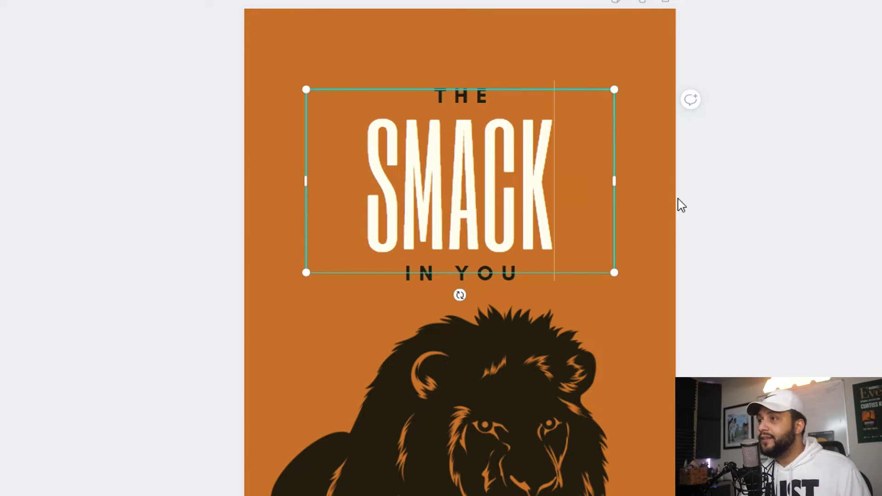
pyautogui.click(558, 244)
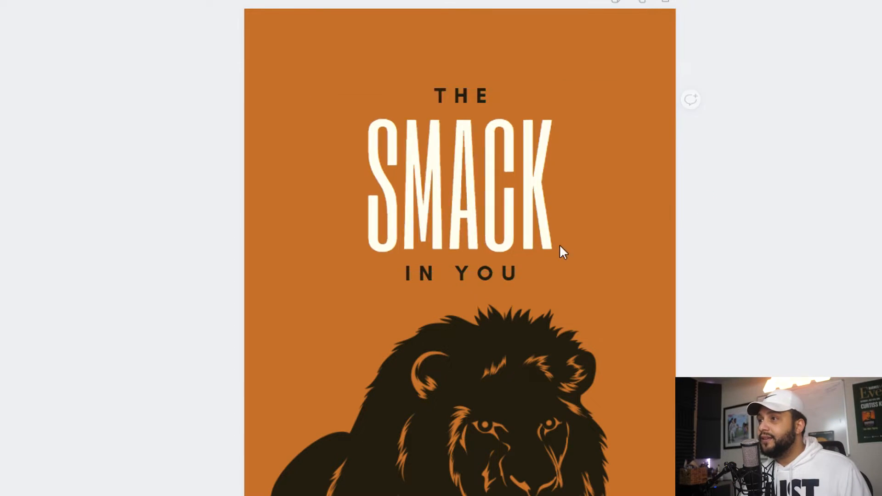
# - Replace the "IN YOU" line under the title with "SOUNDPACK"
pyautogui.doubleClick(498, 270)
pyautogui.write('S')
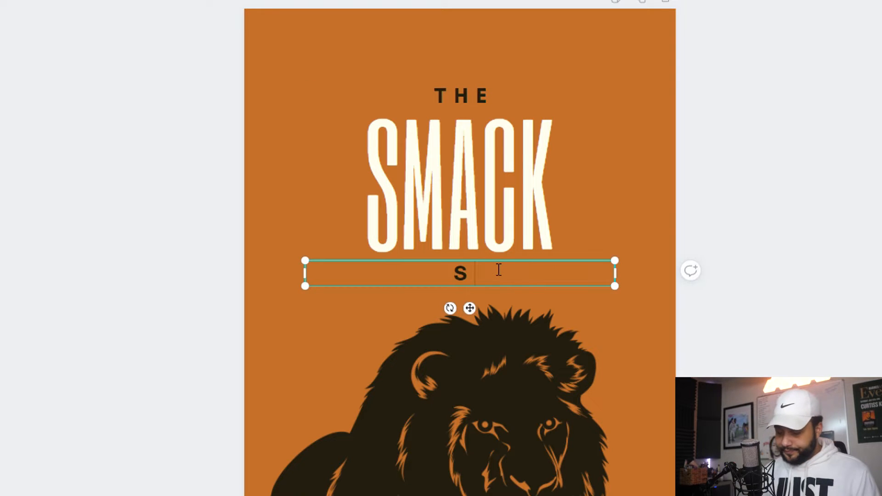
pyautogui.write('OUNDPACK')
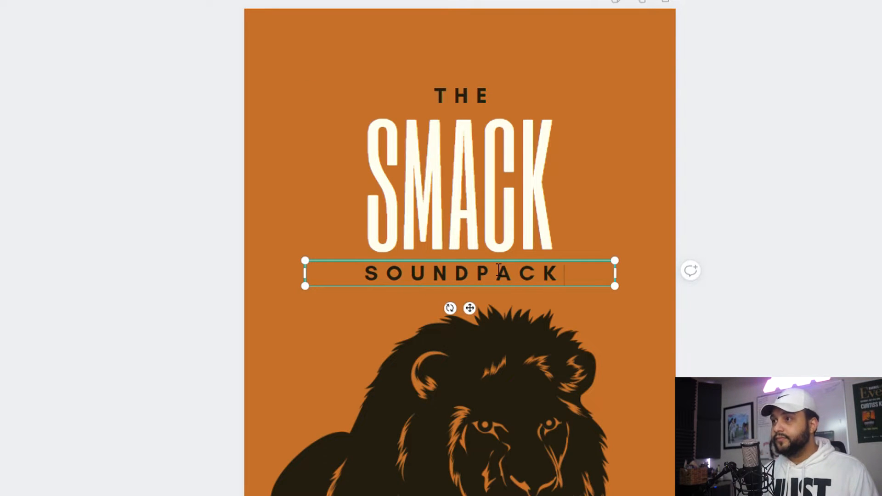
pyautogui.press('Return')
pyautogui.press('BackSpace')
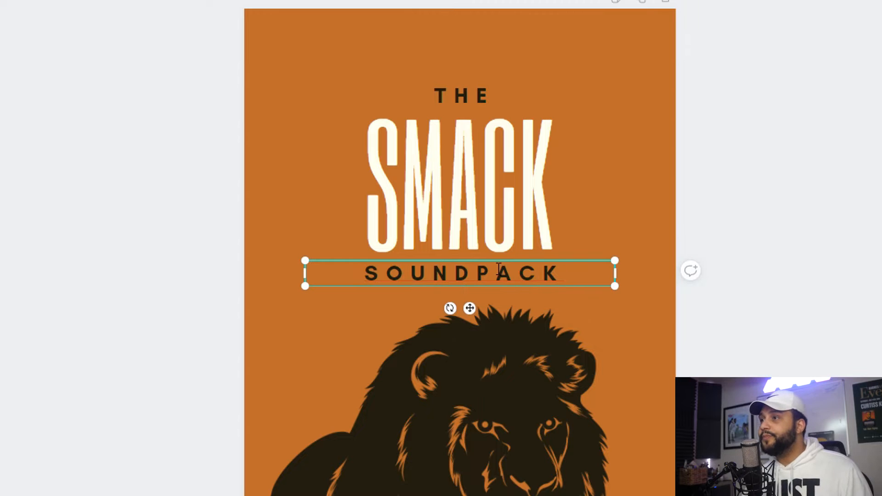
pyautogui.click(878, 194)
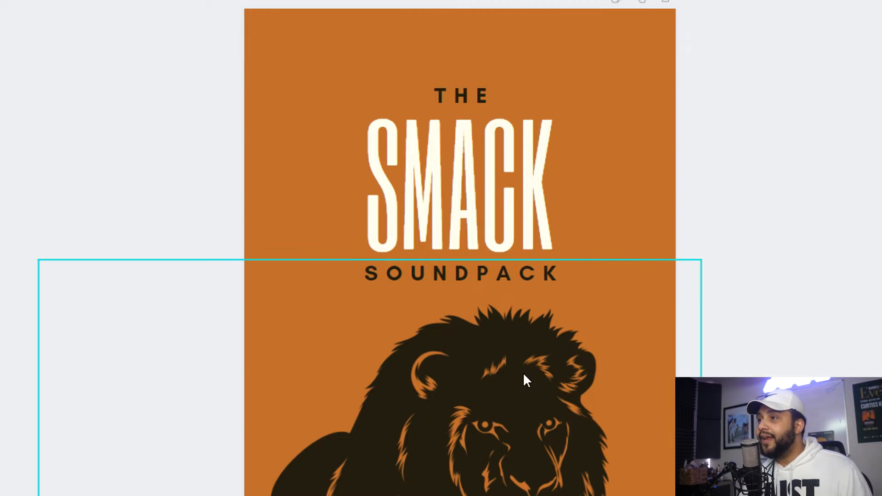
# - Replace the lion illustration with the black line-art pair of open, raised hands, searching the elements for "hand"
pyautogui.click(523, 420)
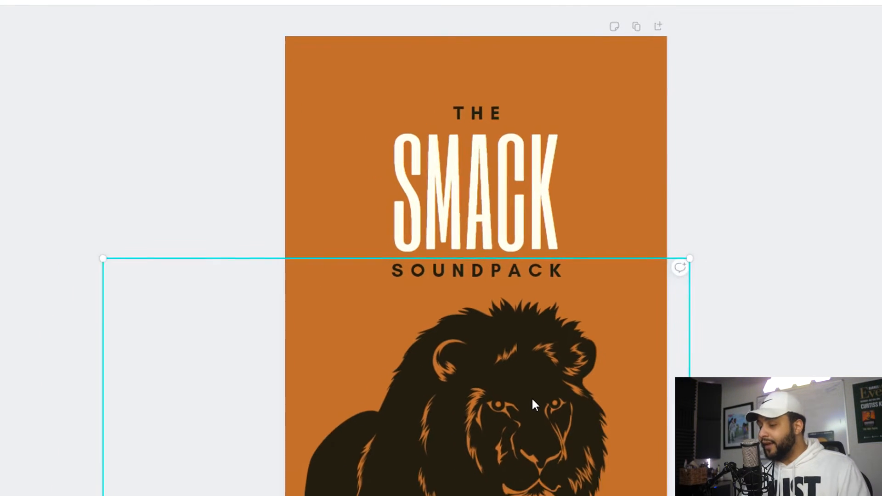
pyautogui.press('Delete')
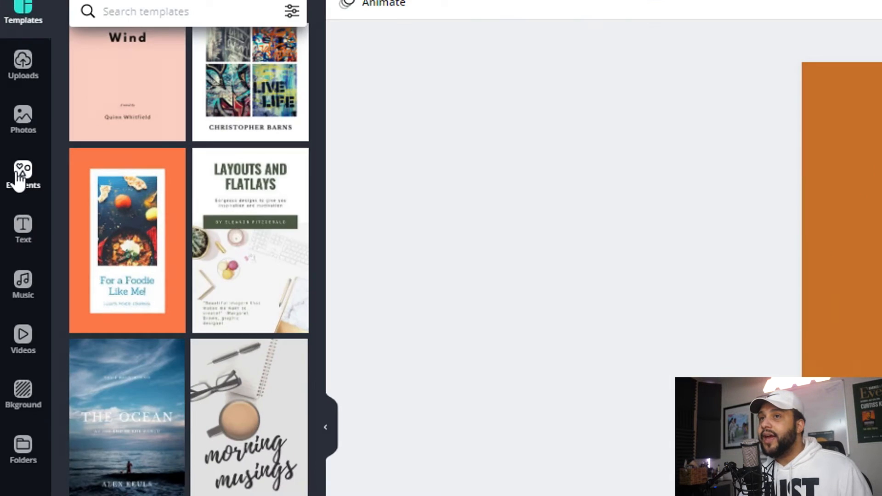
pyautogui.click(12, 159)
pyautogui.scroll(10, 200, 223)
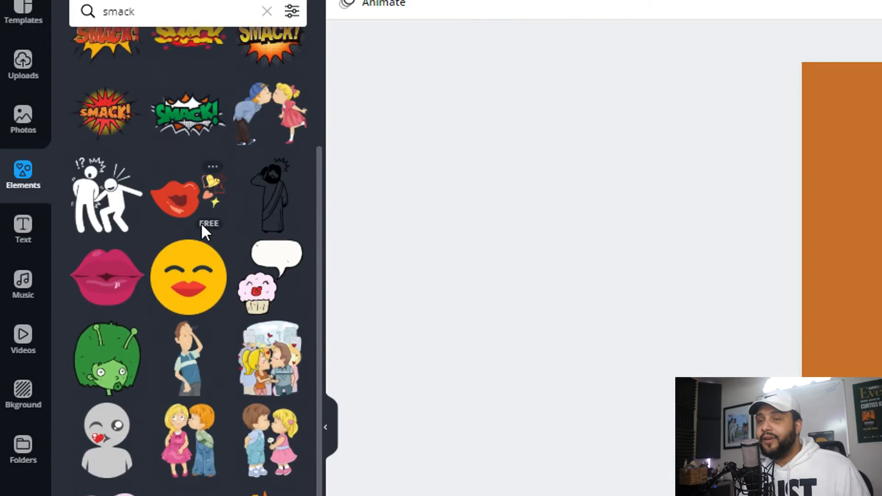
pyautogui.click(165, 10)
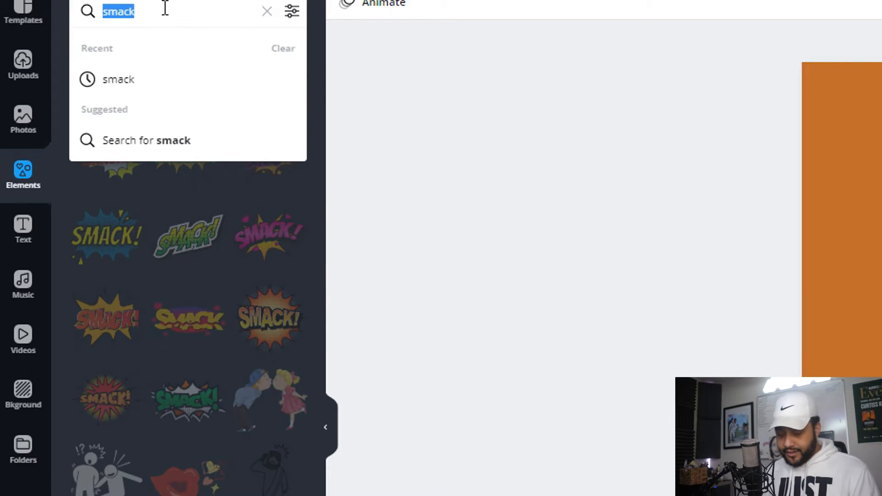
pyautogui.write('hands')
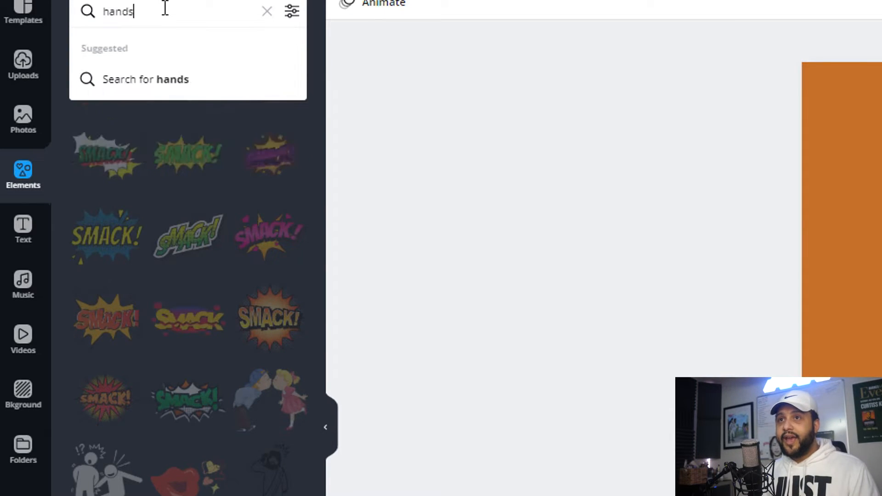
pyautogui.press('BackSpace')
pyautogui.press('Return')
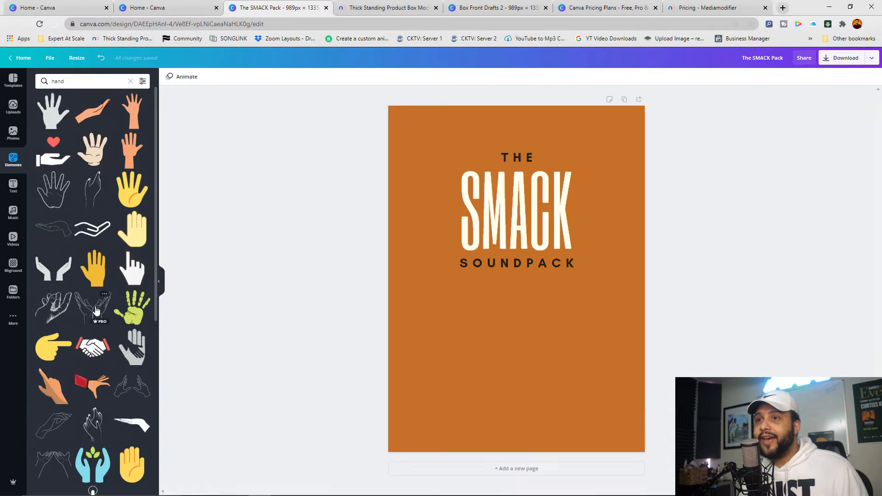
pyautogui.click(205, 491)
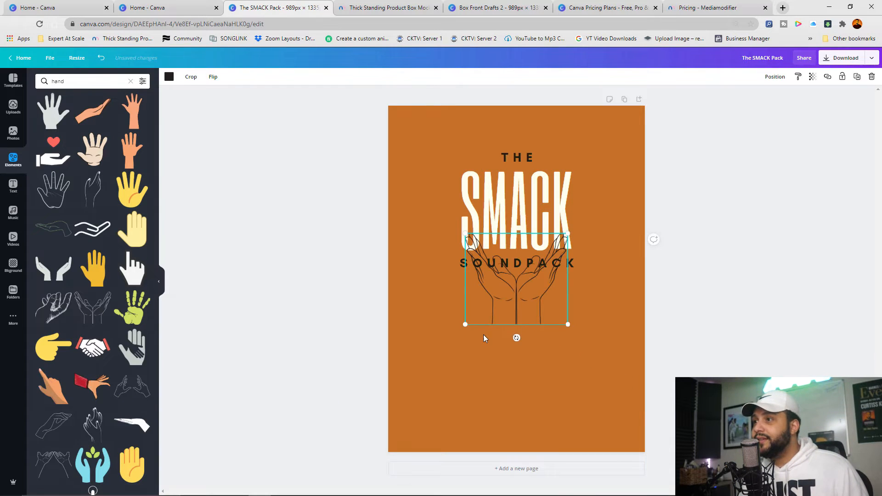
# - Enlarge the hands illustration to nearly the page width and center it along the bottom edge, framing the SOUNDPACK line
pyautogui.moveTo(465, 326); pyautogui.dragTo(336, 441)
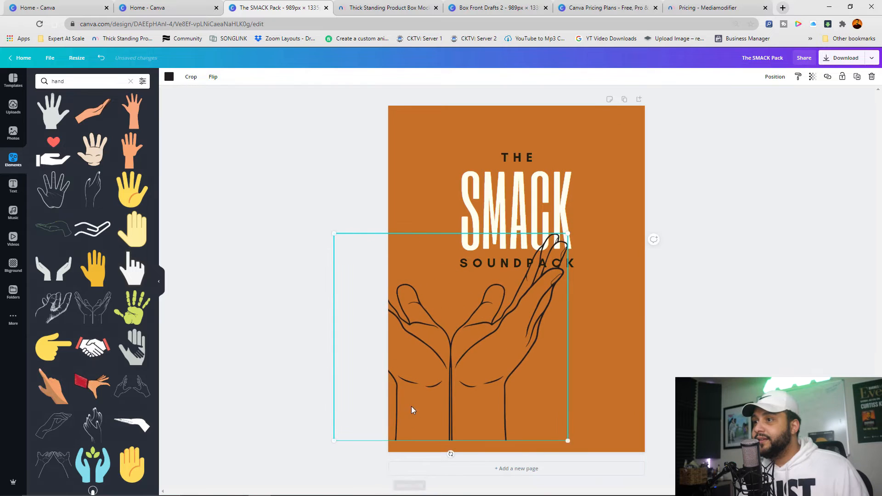
pyautogui.moveTo(411, 408); pyautogui.dragTo(480, 413)
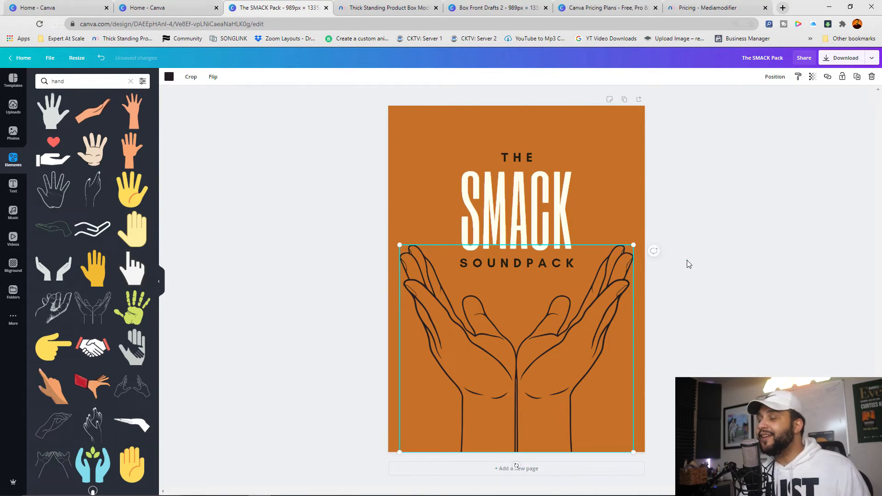
pyautogui.click(630, 177)
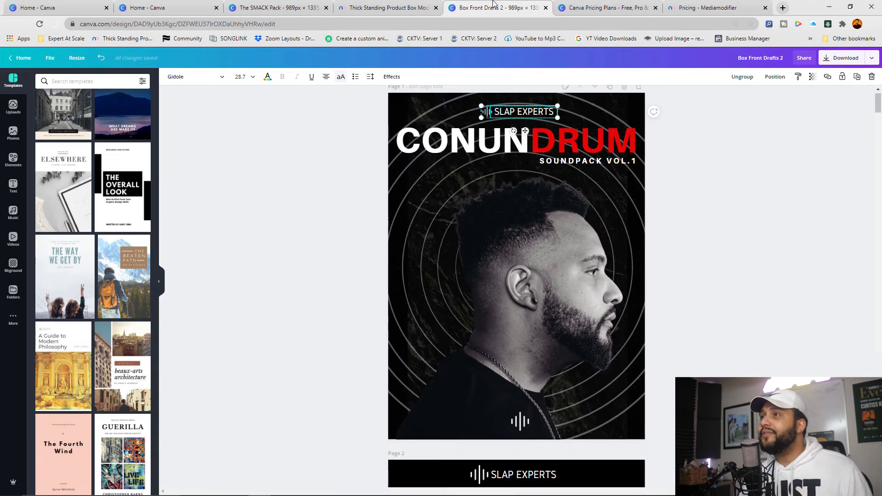
# - Copy the SLAP EXPERTS logo from the Box Front Drafts 2 design onto the cover, enlarged to text size 41.1 and centered above the title
pyautogui.click(488, 116)
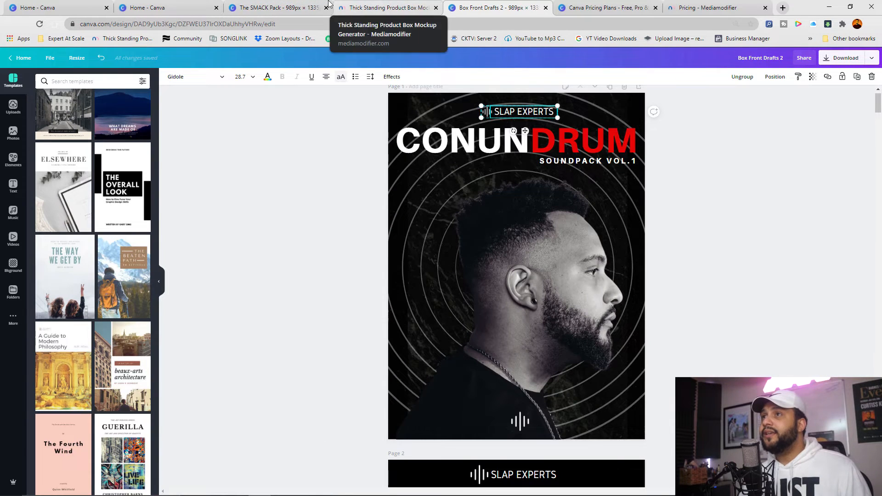
pyautogui.click(307, 3)
pyautogui.hotkey('ctrl', 'v')
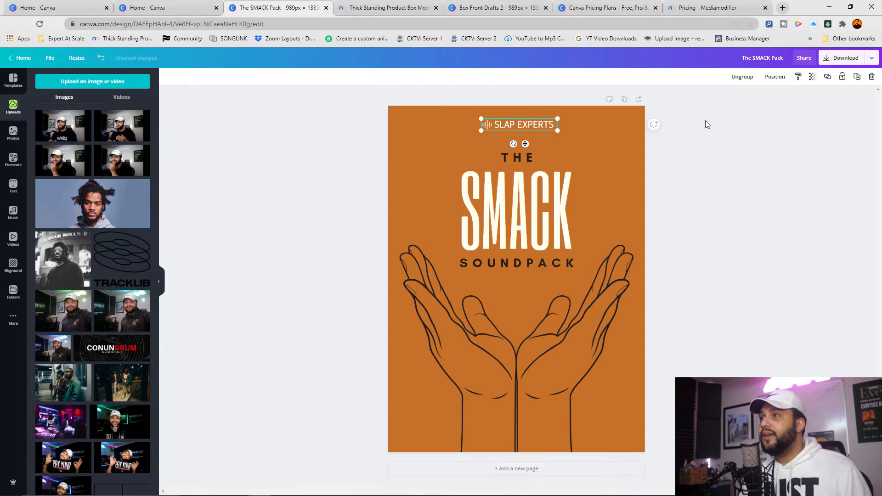
pyautogui.moveTo(482, 117); pyautogui.dragTo(446, 107)
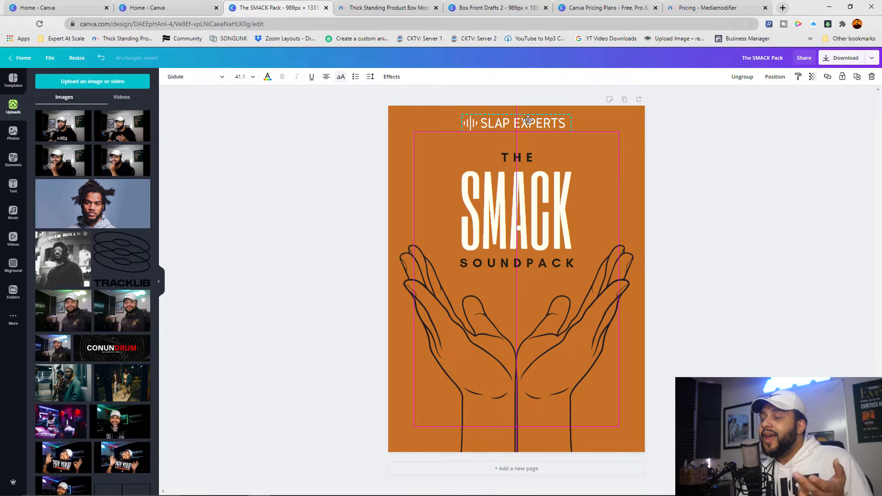
pyautogui.moveTo(528, 120); pyautogui.dragTo(528, 121)
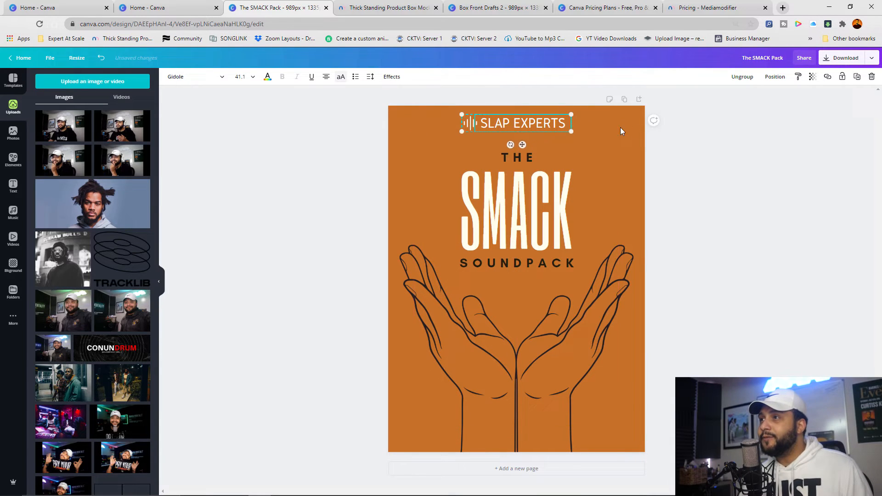
pyautogui.click(675, 129)
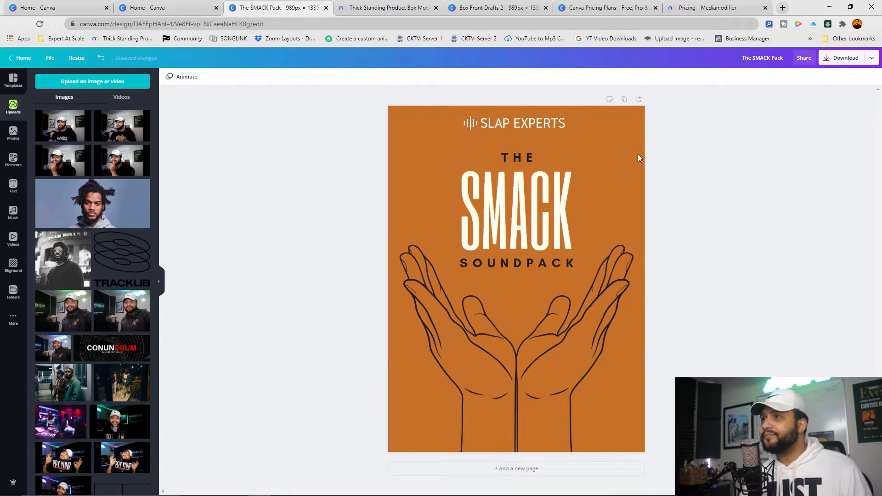
# - Copy the small white sound-wave icon from the Box Front Drafts 2 design to the bottom center of the SMACK cover
pyautogui.click(494, 8)
pyautogui.click(523, 420)
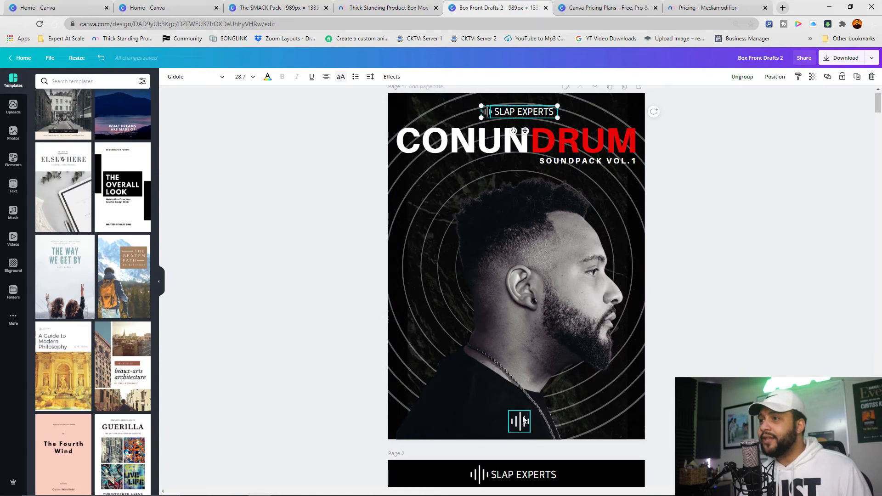
pyautogui.click(318, 5)
pyautogui.hotkey('ctrl', 'v')
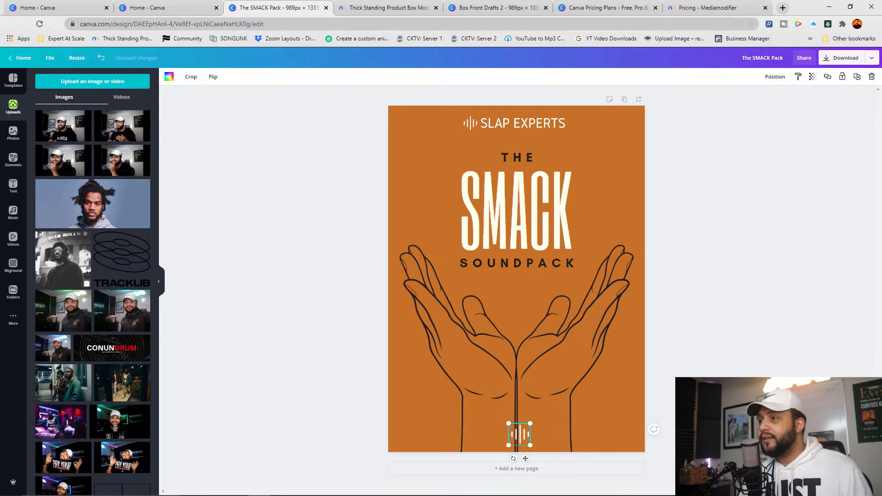
# - Add the uploaded black-and-white side-profile photo of a bearded man to the cover and remove its background
pyautogui.click(676, 376)
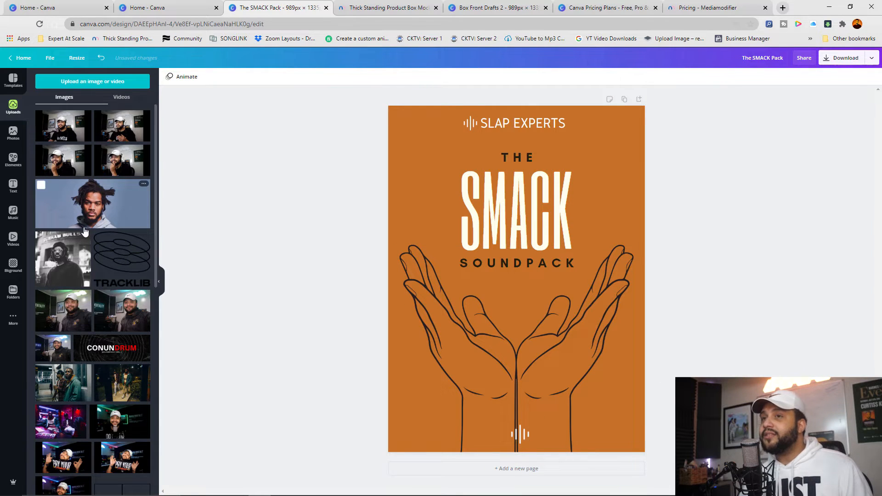
pyautogui.scroll(-3, 84, 230)
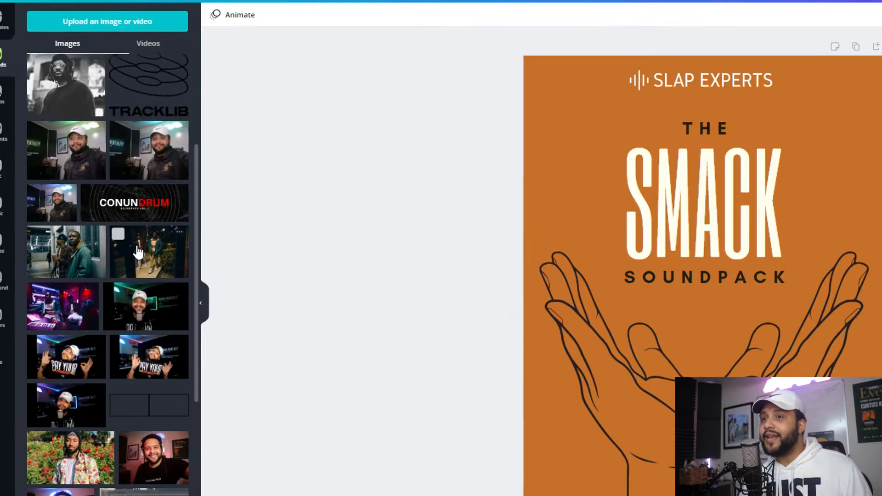
pyautogui.scroll(-10, 138, 252)
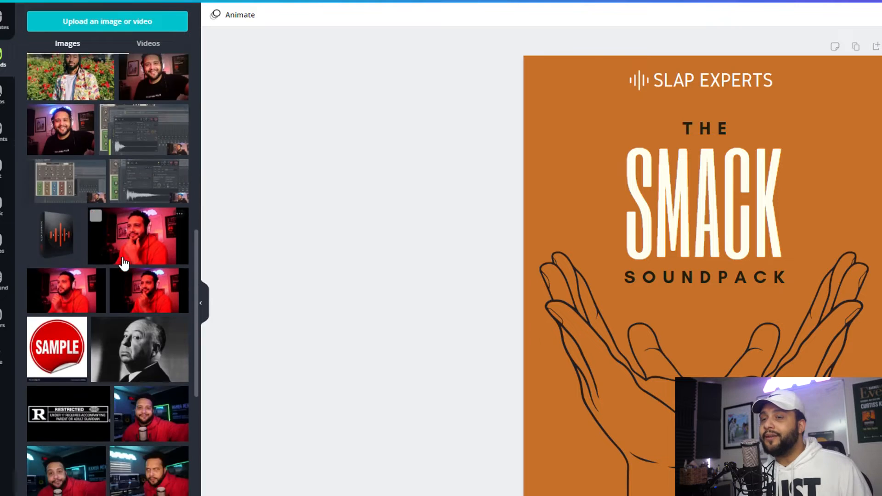
pyautogui.scroll(-5, 120, 260)
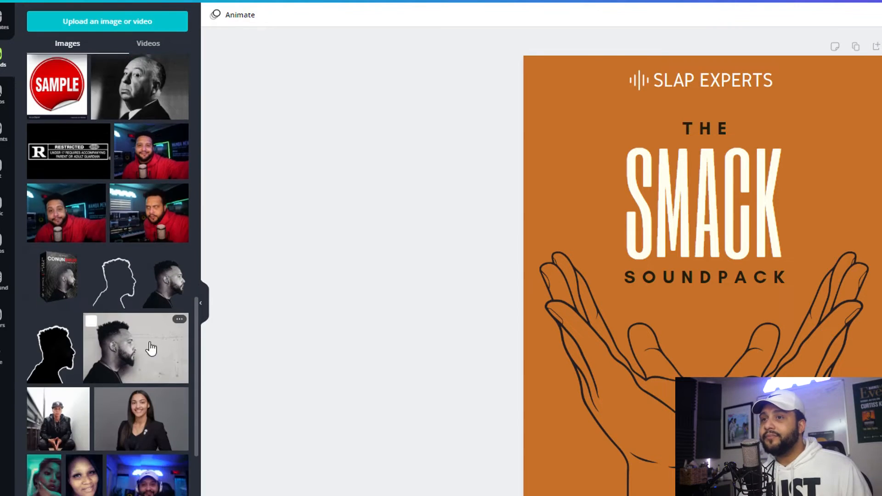
pyautogui.click(136, 349)
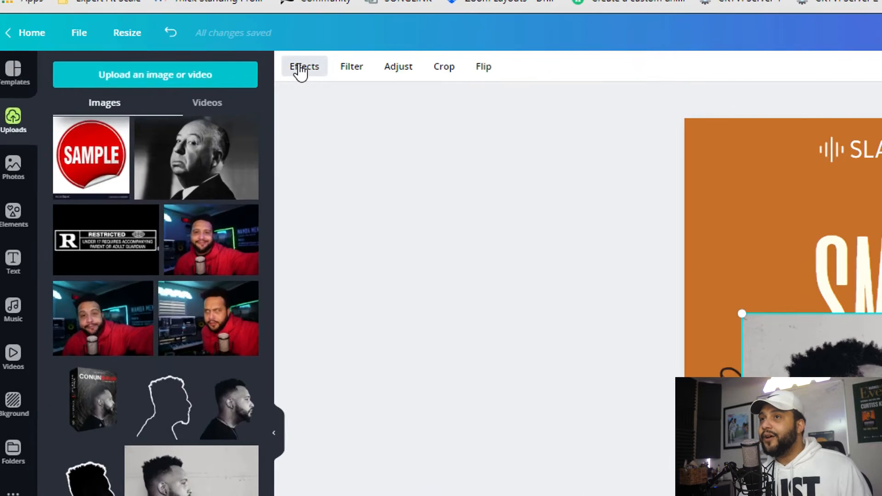
pyautogui.click(175, 77)
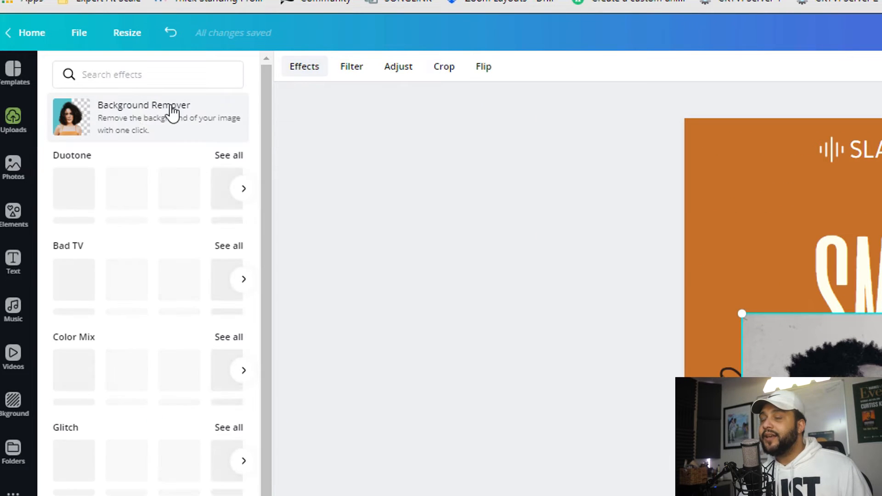
pyautogui.click(124, 123)
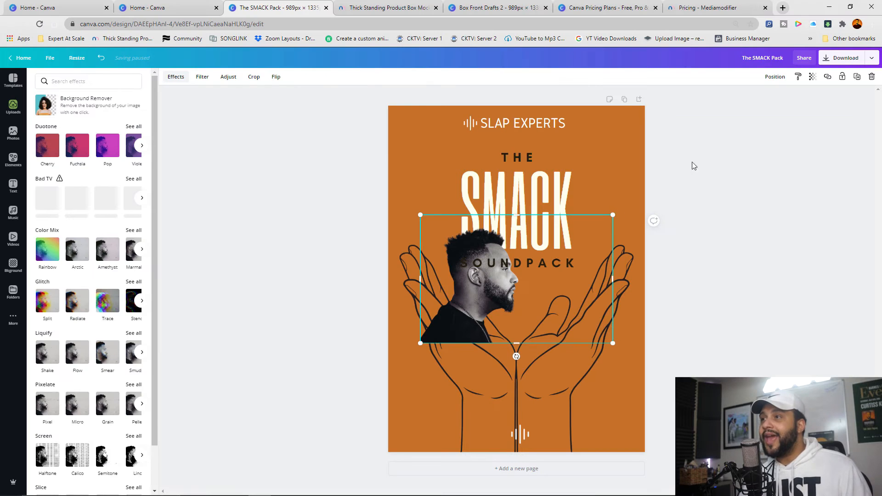
# - Try the profile photo enlarged as a cut-out along the cover's bottom edge, and delete it from the design
pyautogui.moveTo(613, 214); pyautogui.dragTo(788, 98)
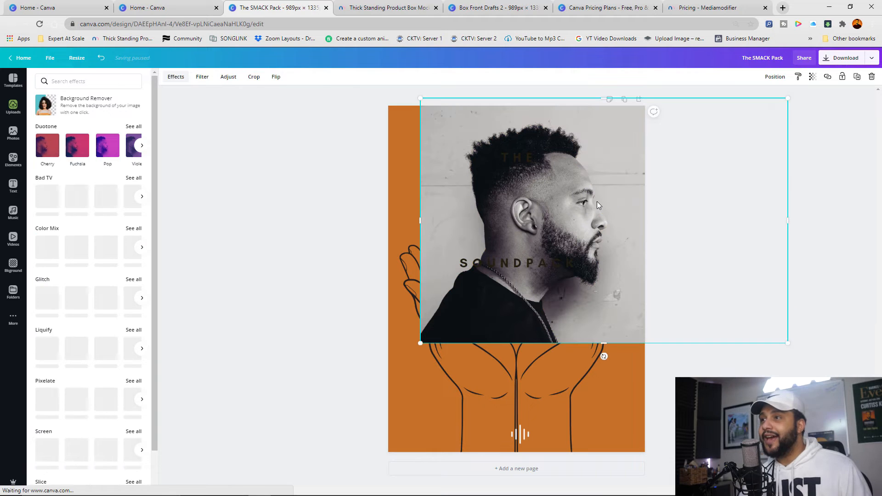
pyautogui.moveTo(581, 205); pyautogui.dragTo(553, 311)
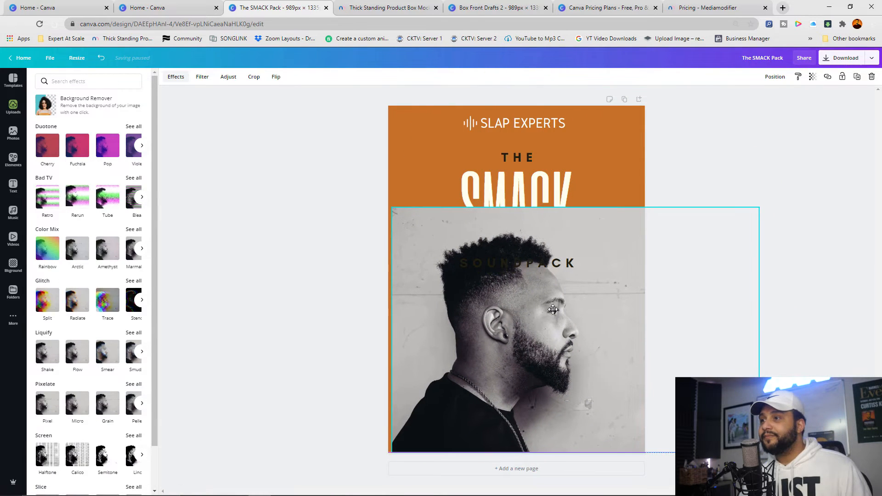
pyautogui.click(67, 103)
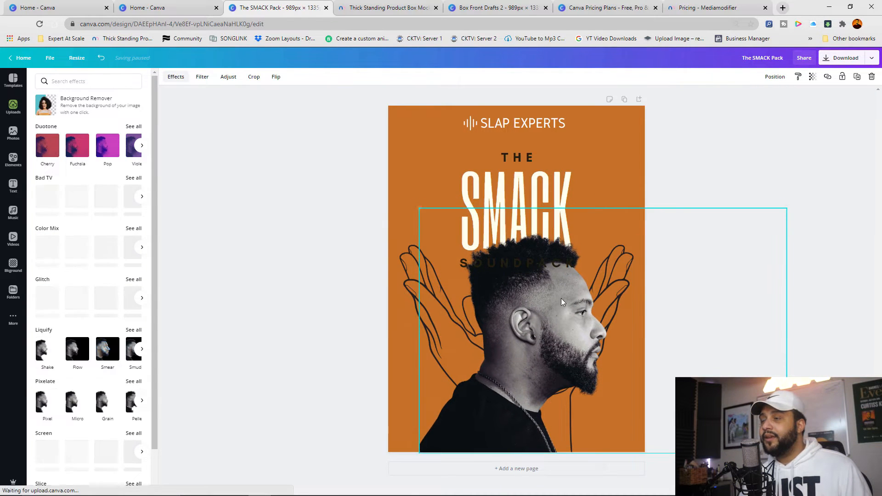
pyautogui.press('Delete')
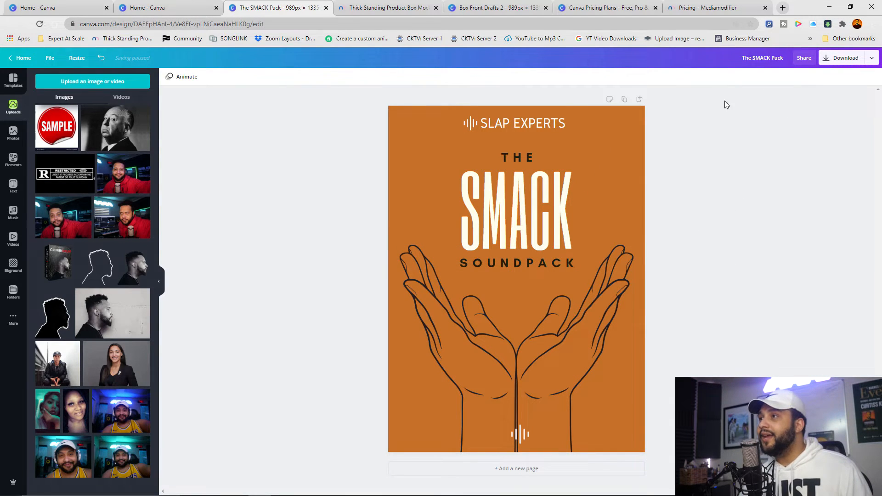
# - Shrink the SLAP EXPERTS logo to text size 35.1, centered above the title, and slightly enlarge the word THE
pyautogui.click(564, 124)
pyautogui.moveTo(568, 130); pyautogui.dragTo(544, 121)
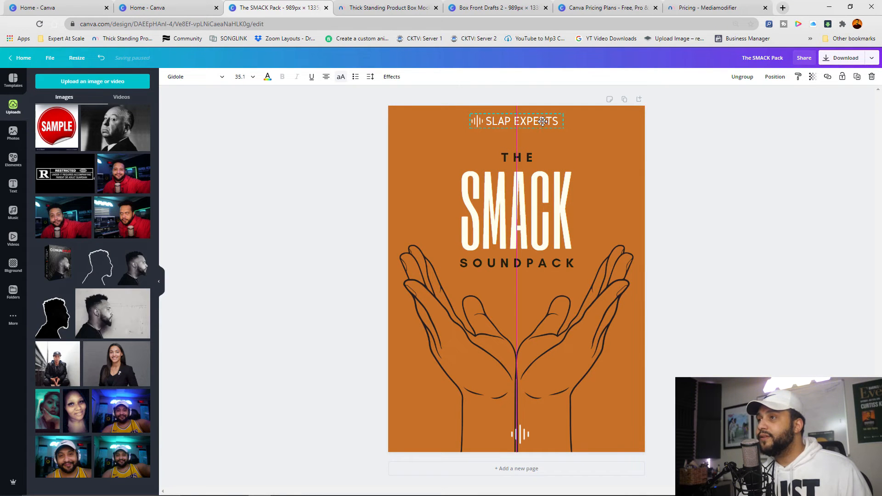
pyautogui.click(717, 139)
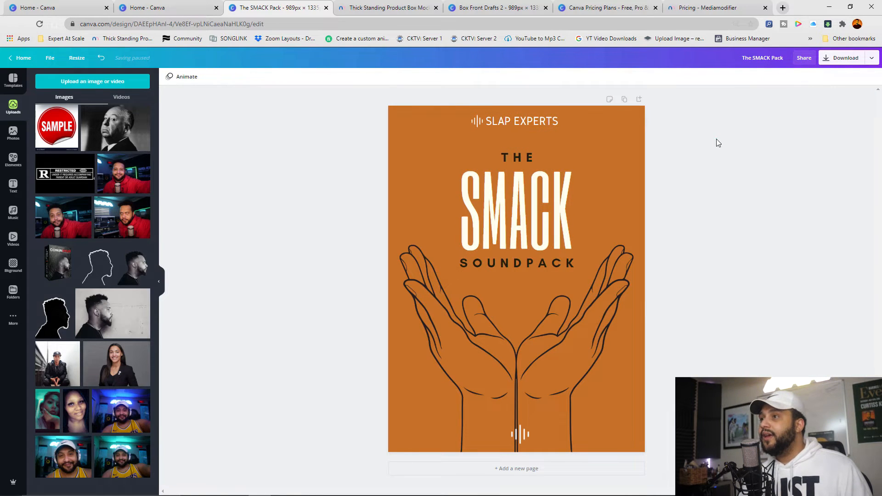
pyautogui.click(517, 159)
pyautogui.moveTo(423, 147); pyautogui.dragTo(416, 139)
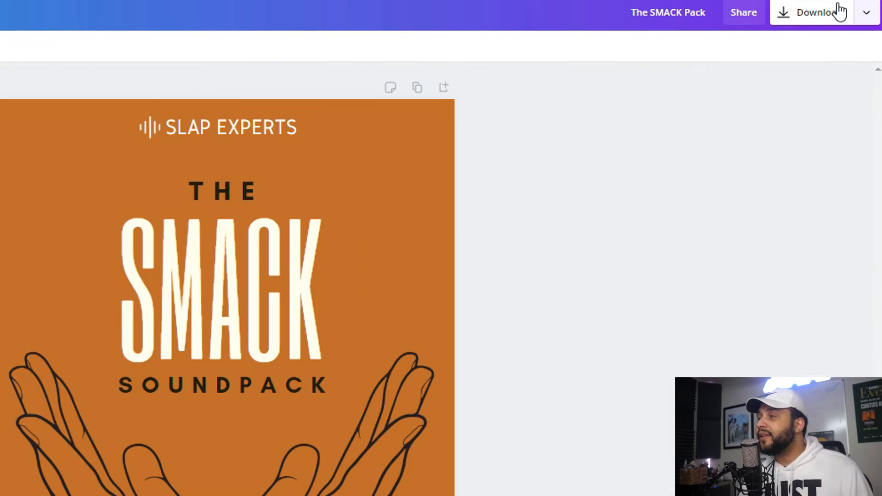
# - Download the cover as a PNG, saved to the Desktop as "The SMACK Pack front"
pyautogui.click(839, 10)
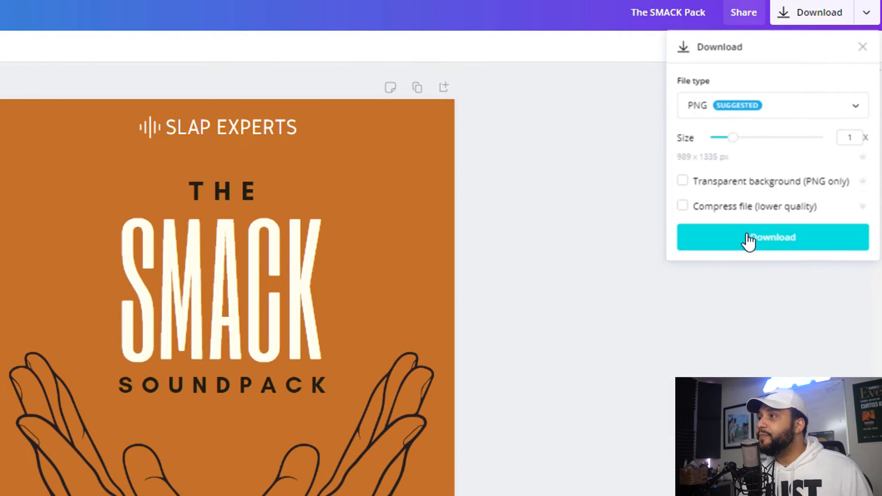
pyautogui.click(740, 113)
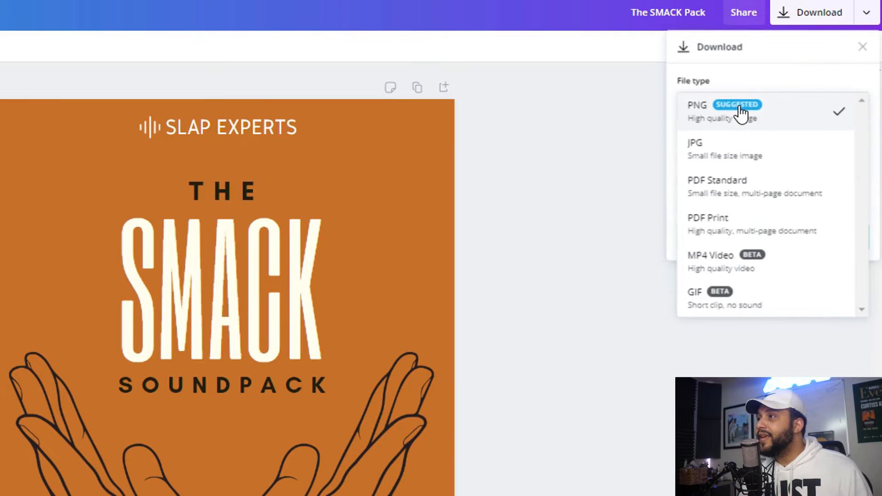
pyautogui.click(759, 83)
pyautogui.click(772, 238)
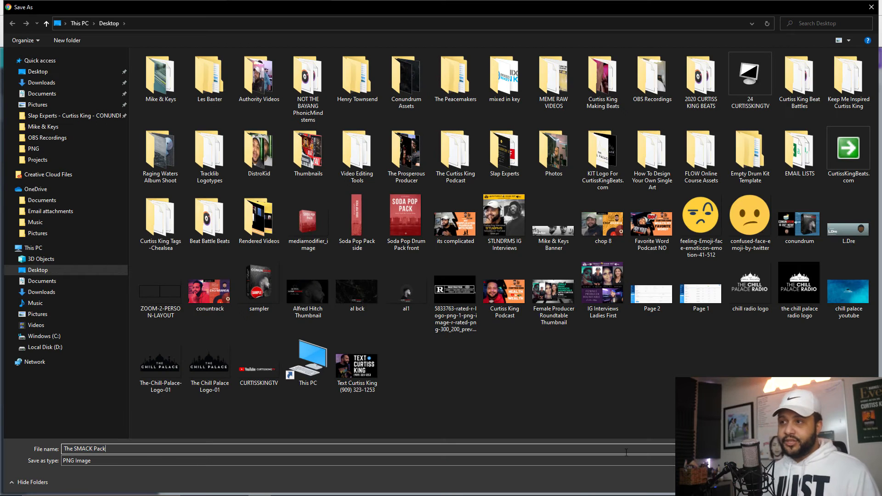
pyautogui.write('t')
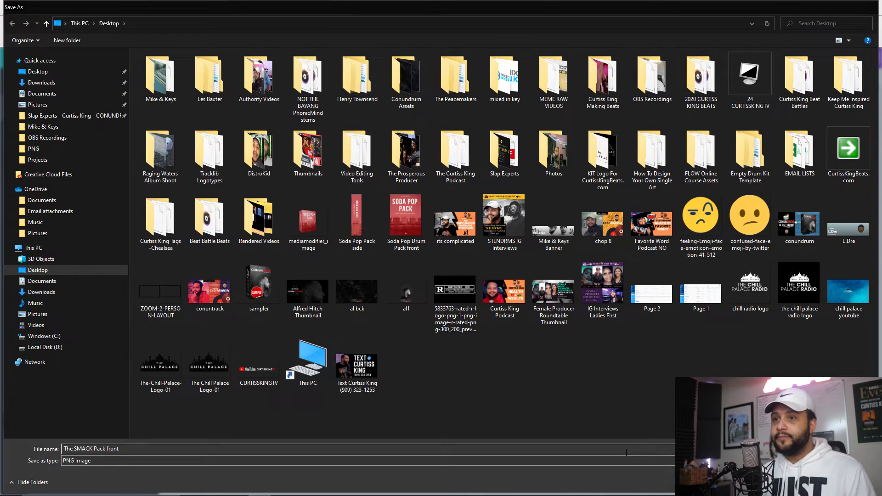
pyautogui.press('Return')
# - Switch to the Mediamodifier thick standing box mockup and apply the downloaded SMACK Pack image as its front design
pyautogui.click(382, 8)
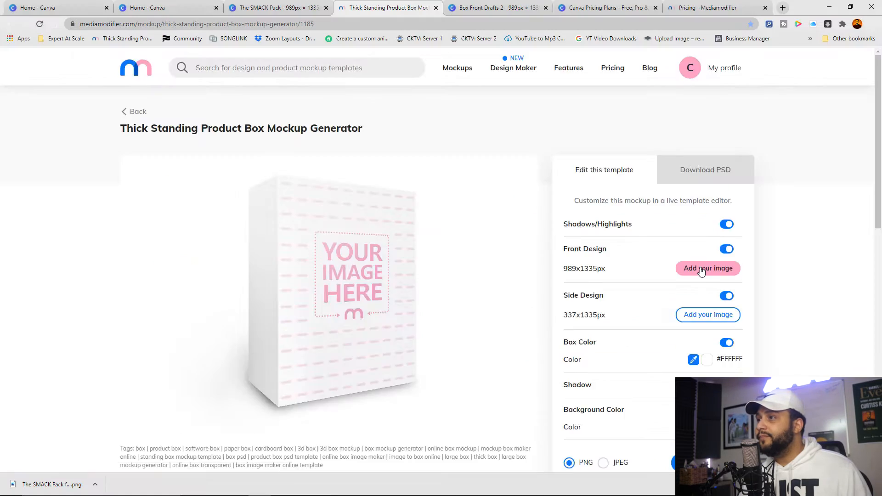
pyautogui.click(701, 271)
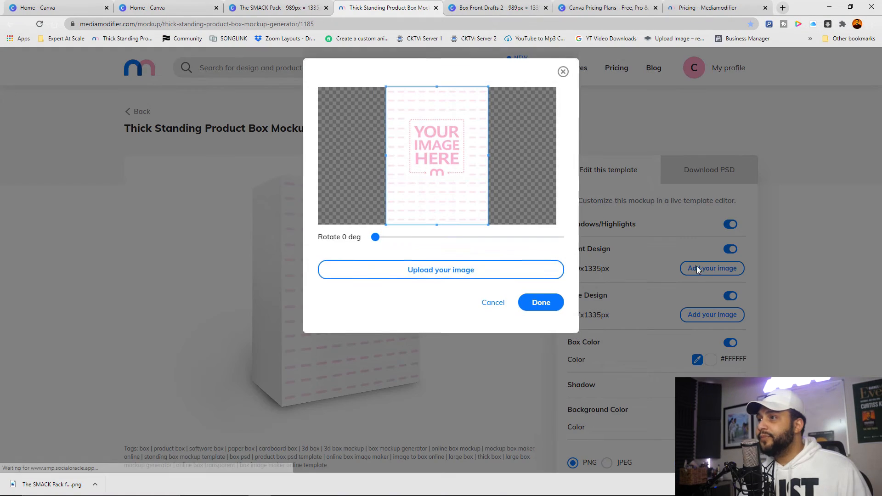
pyautogui.click(444, 269)
pyautogui.doubleClick(437, 231)
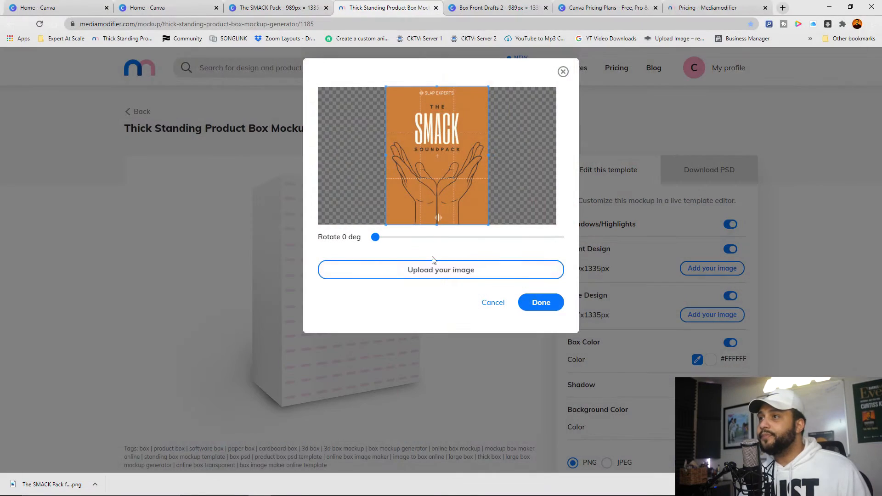
pyautogui.click(541, 304)
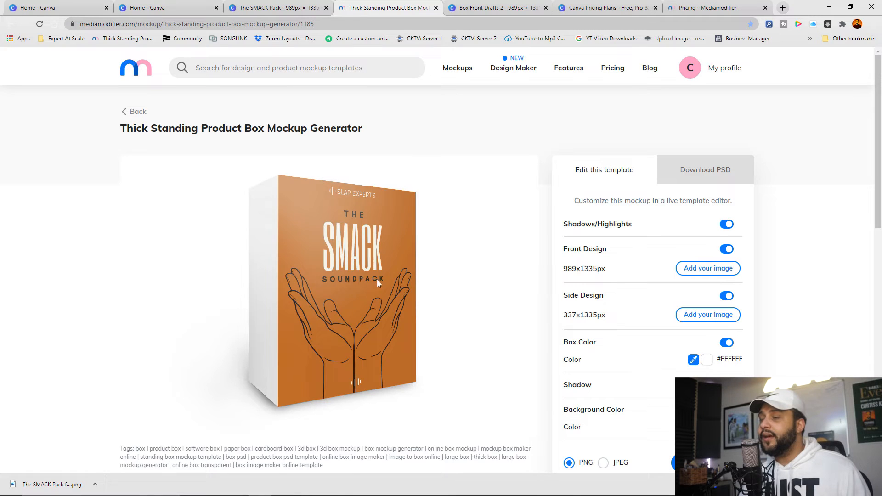
# - Set the mockup's box color to near-black #141414
pyautogui.scroll(-1, 523, 265)
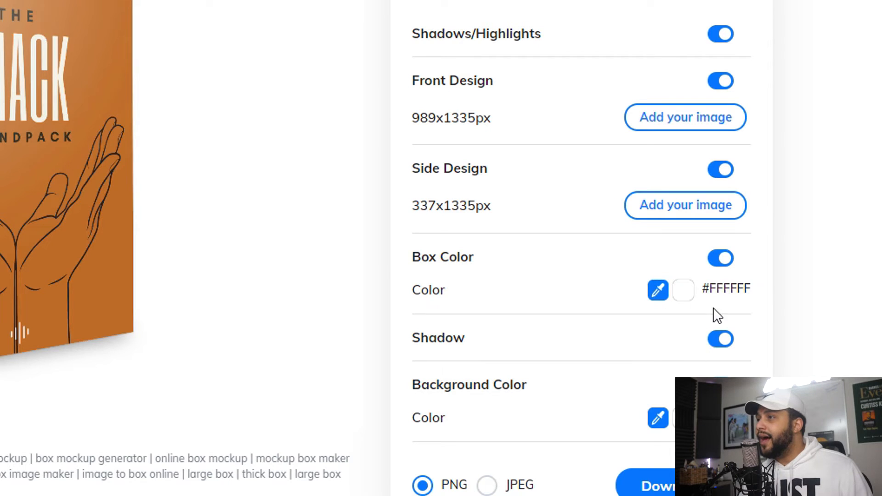
pyautogui.click(682, 292)
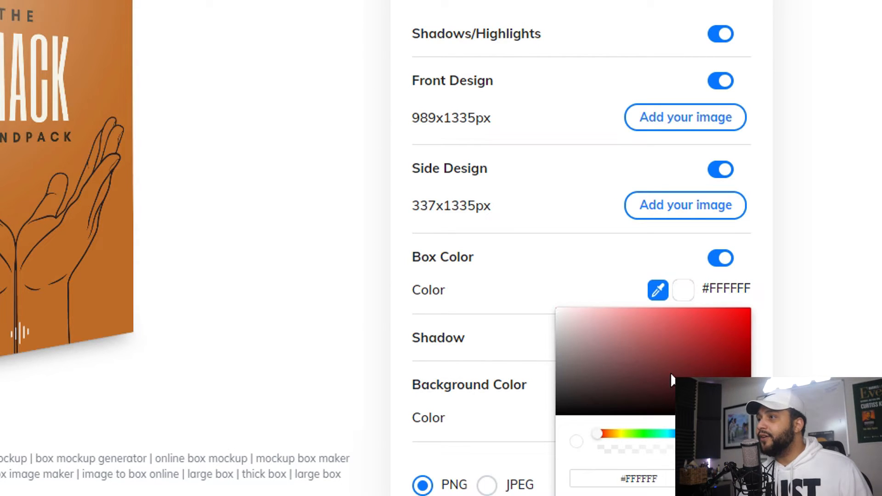
pyautogui.click(733, 312)
pyautogui.moveTo(735, 311); pyautogui.dragTo(533, 406)
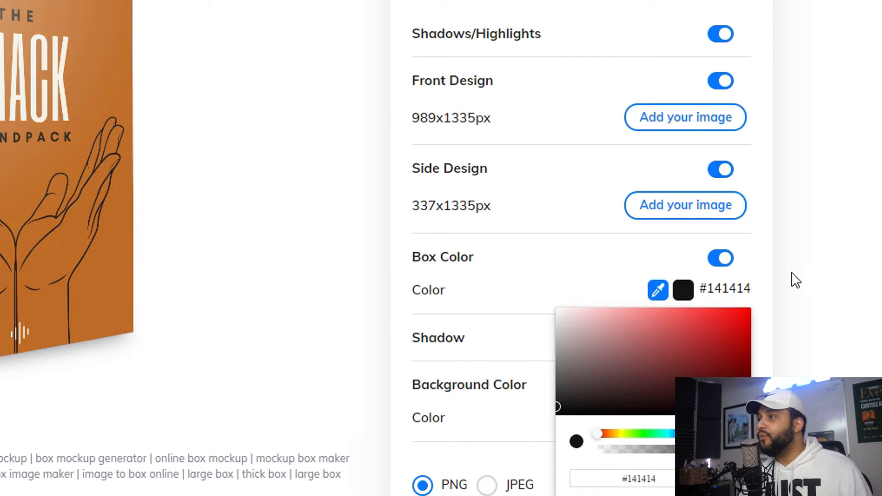
pyautogui.click(809, 277)
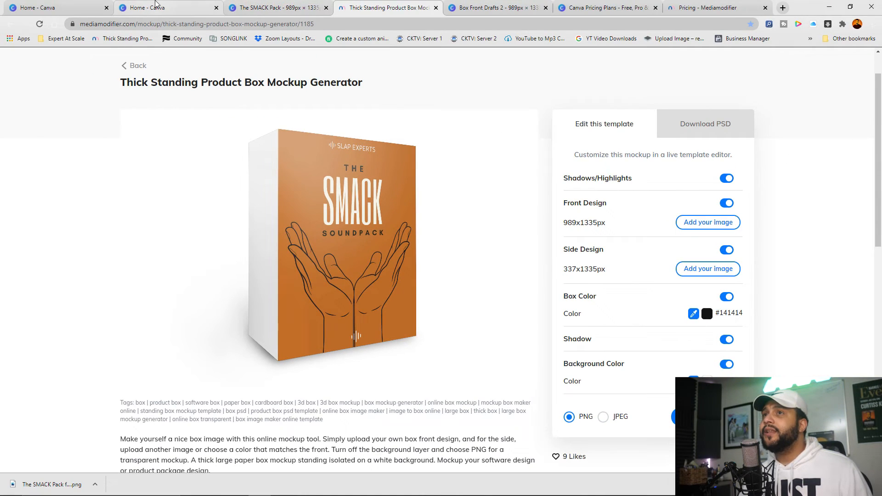
# - Switch back to Canva and create a new custom design of 337 × 1335 px
pyautogui.click(251, 3)
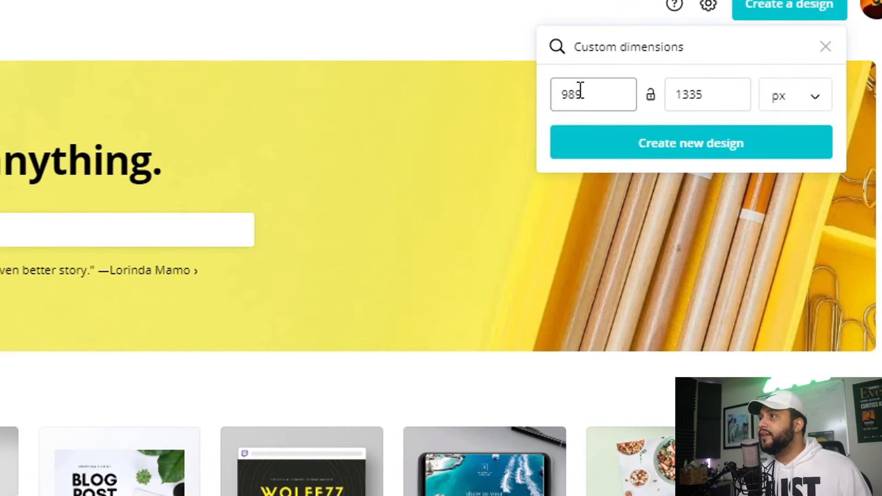
pyautogui.doubleClick(581, 90)
pyautogui.write('337')
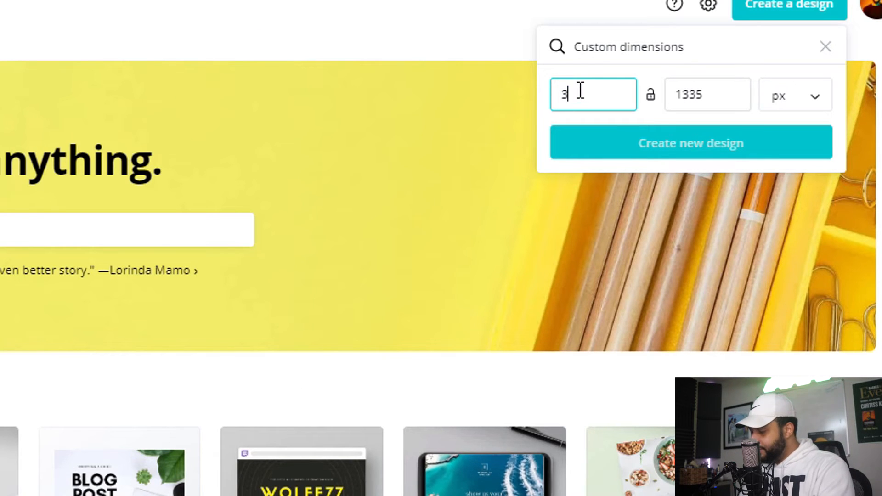
pyautogui.click(703, 144)
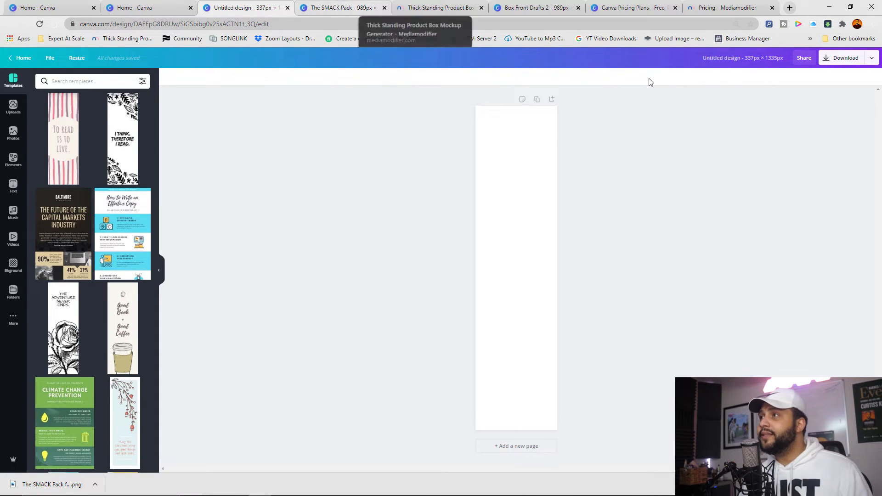
# - Name the new blank design "Smack Pack Side"
pyautogui.click(748, 61)
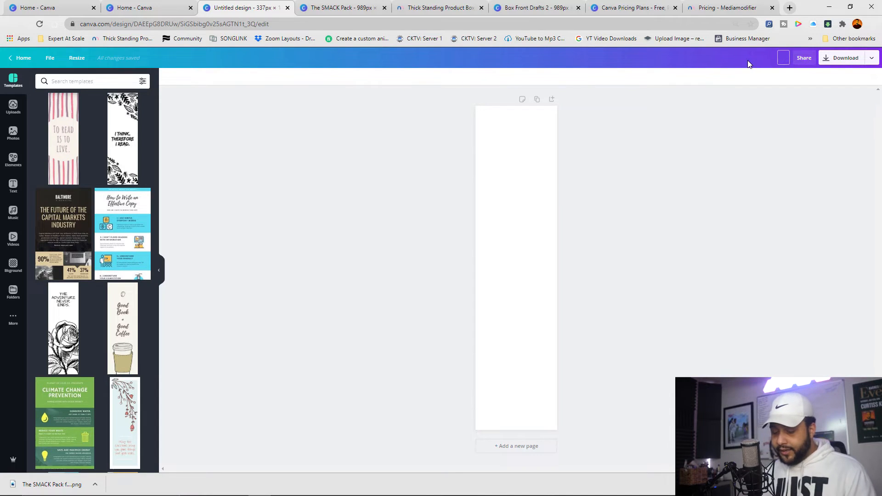
pyautogui.write('Smack Pa')
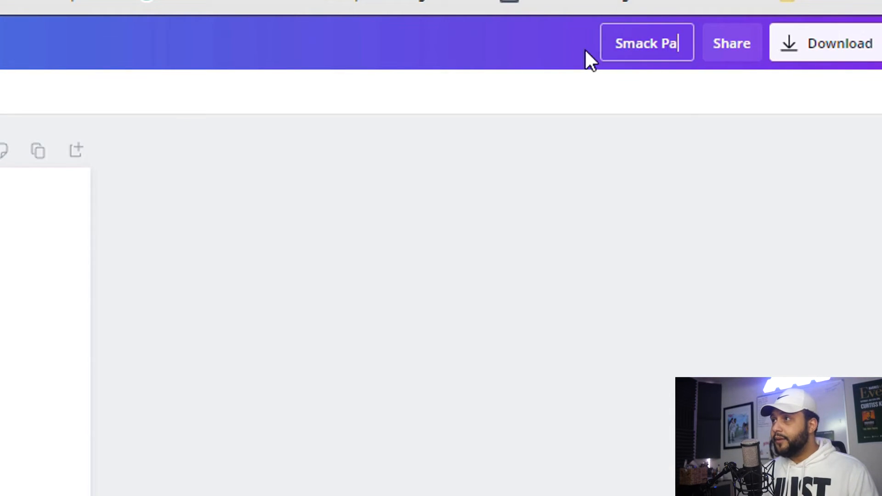
pyautogui.write('ck Side')
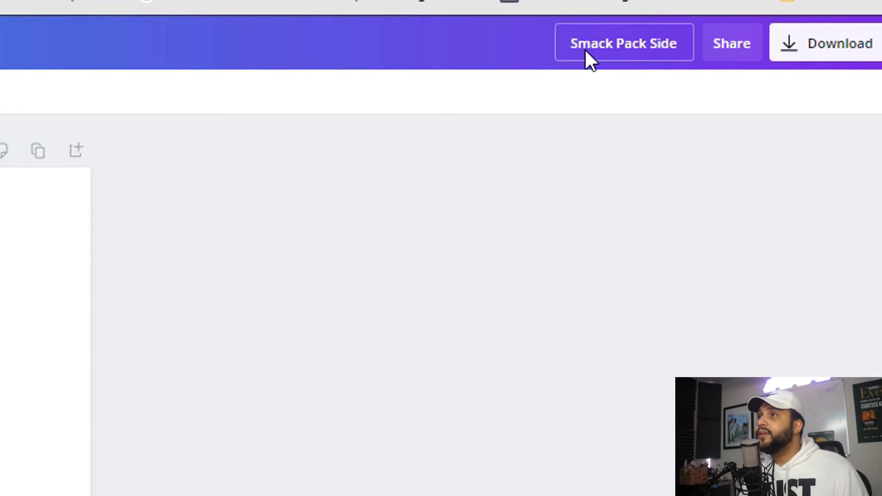
pyautogui.press('Return')
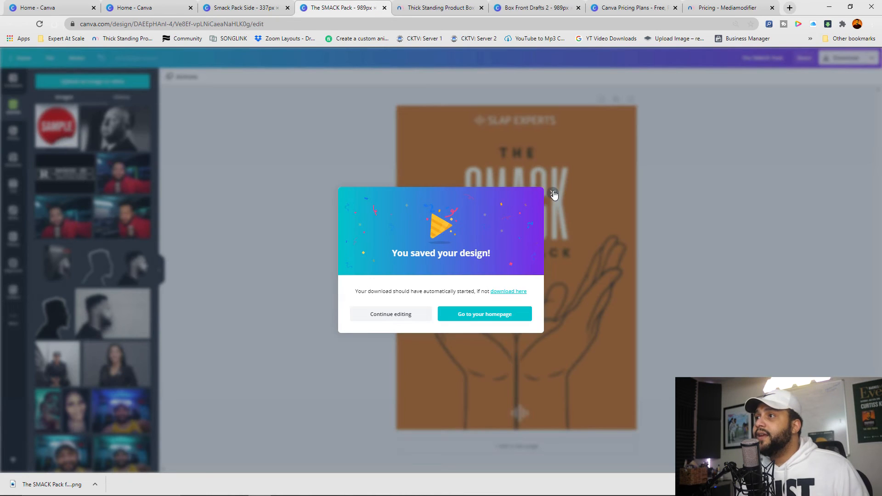
# - Copy the orange background from The SMACK Pack front design into the Smack Pack Side design
pyautogui.click(554, 194)
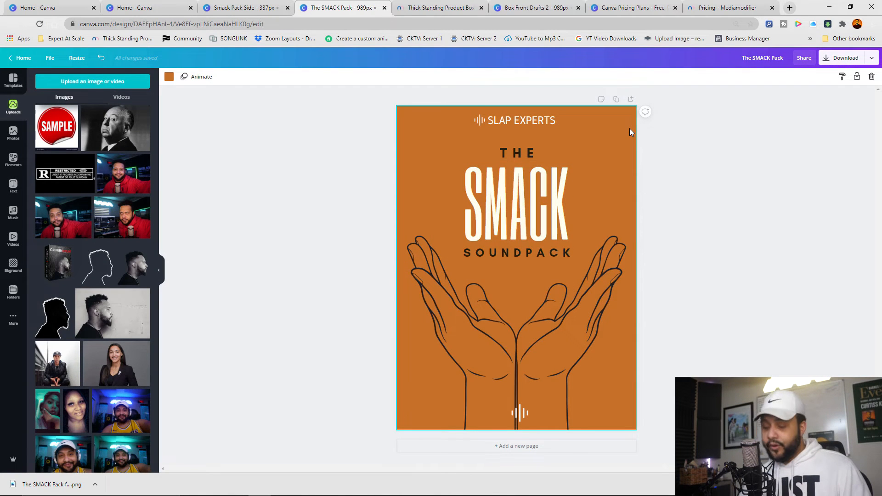
pyautogui.click(246, 7)
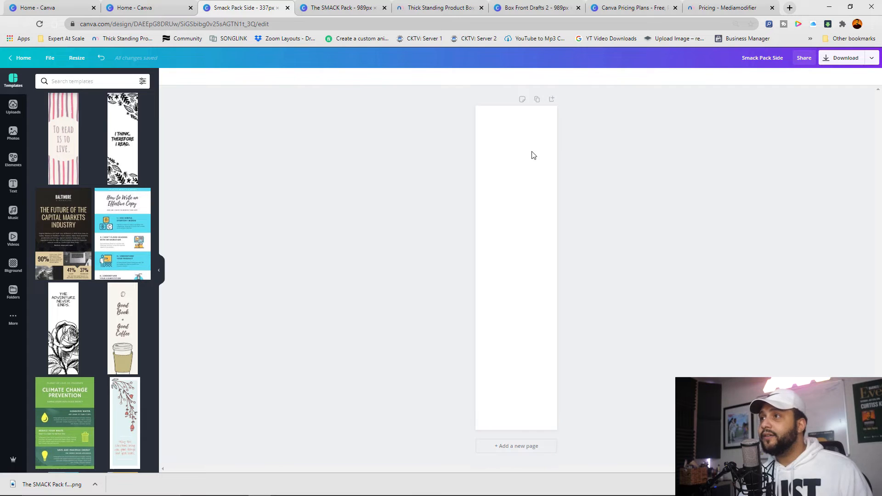
pyautogui.hotkey('ctrl', 'v')
# - Copy the SLAP EXPERTS logo group from the front design into the Smack Pack Side design
pyautogui.click(340, 8)
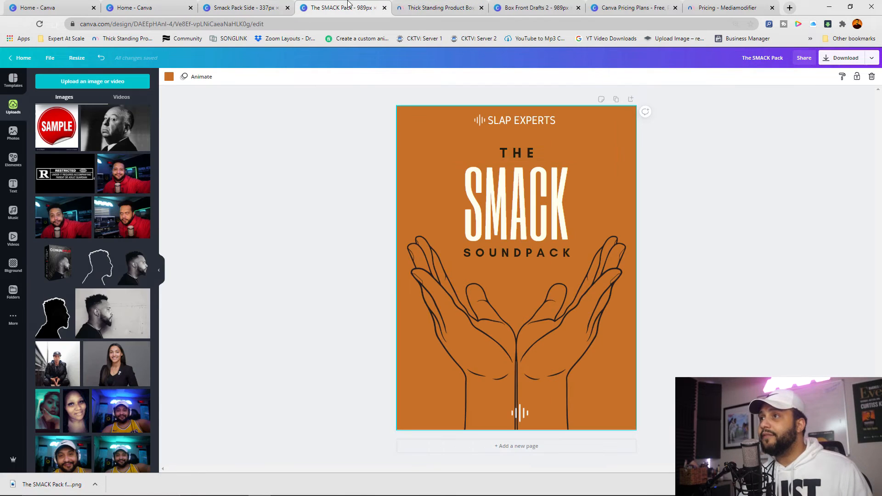
pyautogui.click(513, 121)
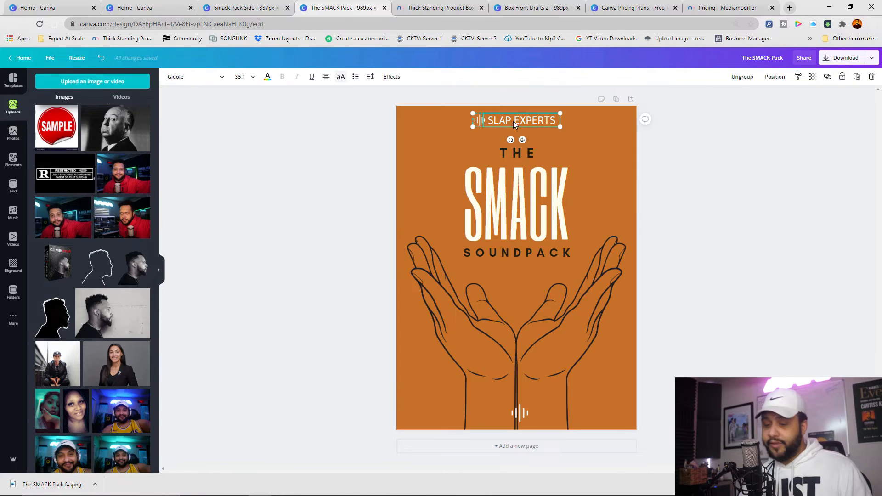
pyautogui.click(249, 7)
pyautogui.hotkey('ctrl', 'v')
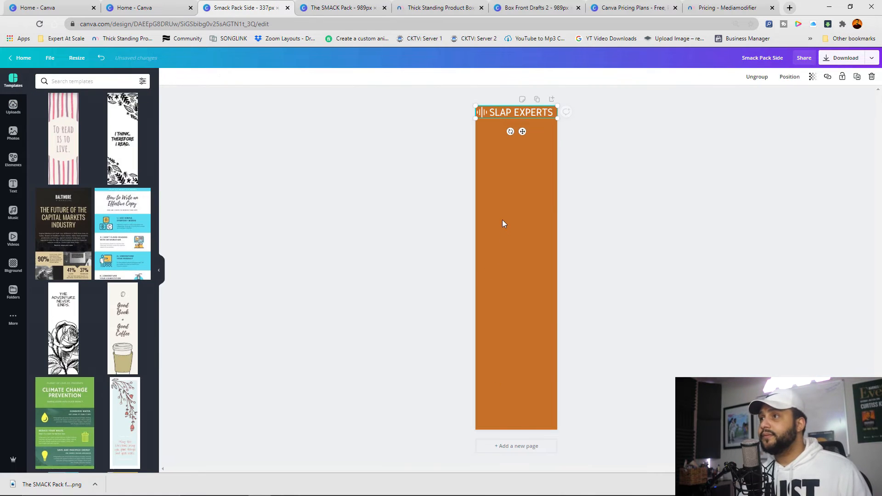
# - Rotate the SLAP EXPERTS logo to read vertically from bottom to top, center it on the side panel and enlarge it
pyautogui.moveTo(510, 132); pyautogui.dragTo(534, 134)
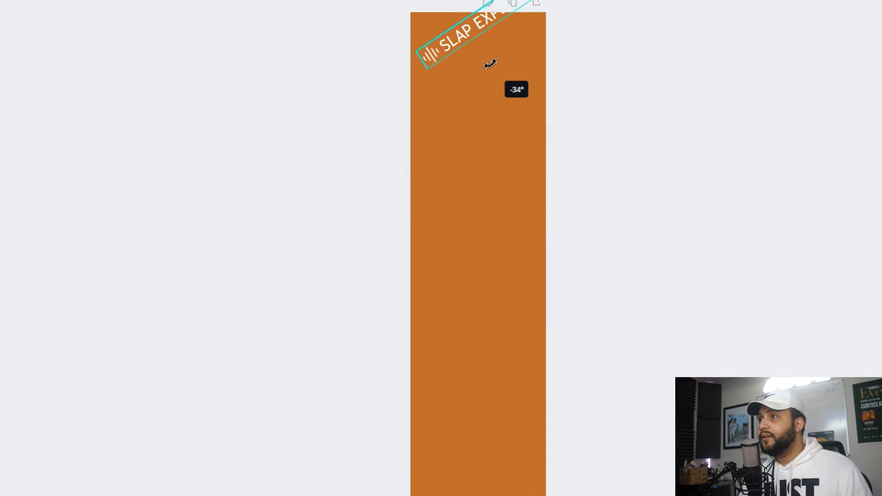
pyautogui.moveTo(507, 61); pyautogui.dragTo(533, 39)
pyautogui.moveTo(480, 39); pyautogui.dragTo(479, 285)
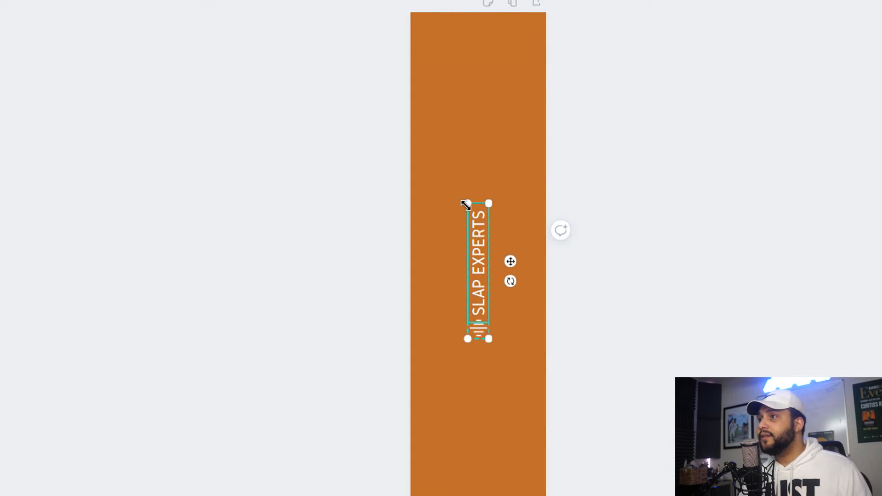
pyautogui.moveTo(467, 201); pyautogui.dragTo(409, 111)
pyautogui.moveTo(478, 242); pyautogui.dragTo(484, 294)
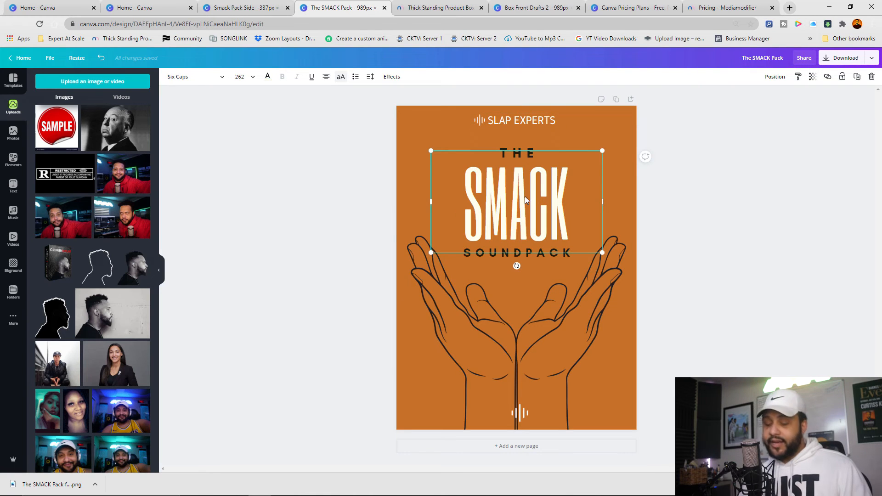
# - Group the THE, SMACK and SOUNDPACK title texts in the front design
pyautogui.click(514, 150)
pyautogui.keyDown('shift'); pyautogui.click(536, 253); pyautogui.keyUp('shift')
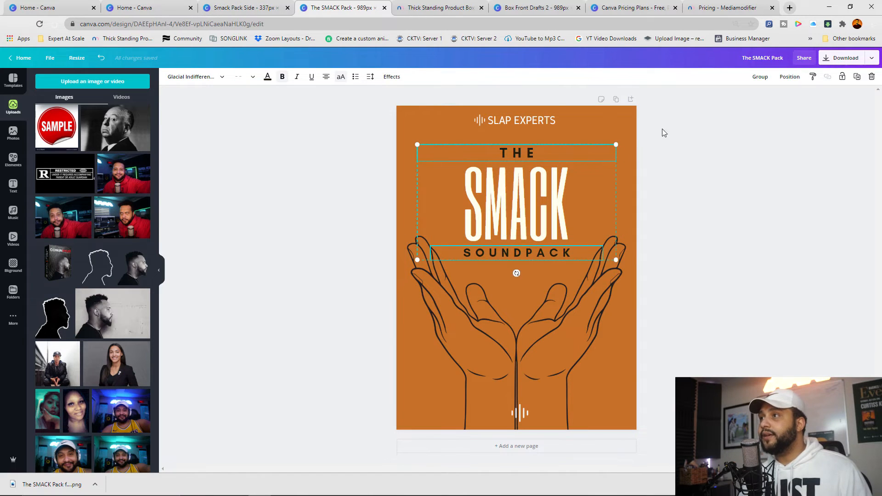
pyautogui.keyDown('shift'); pyautogui.click(497, 206); pyautogui.keyUp('shift')
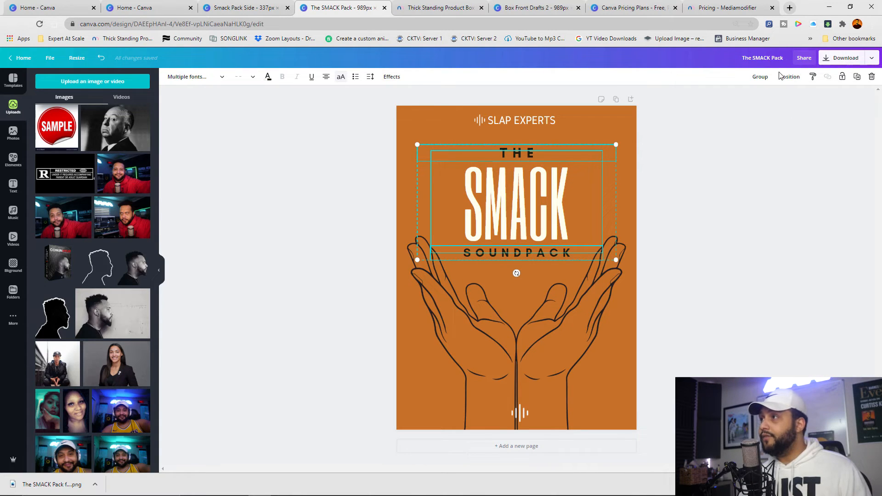
pyautogui.click(759, 77)
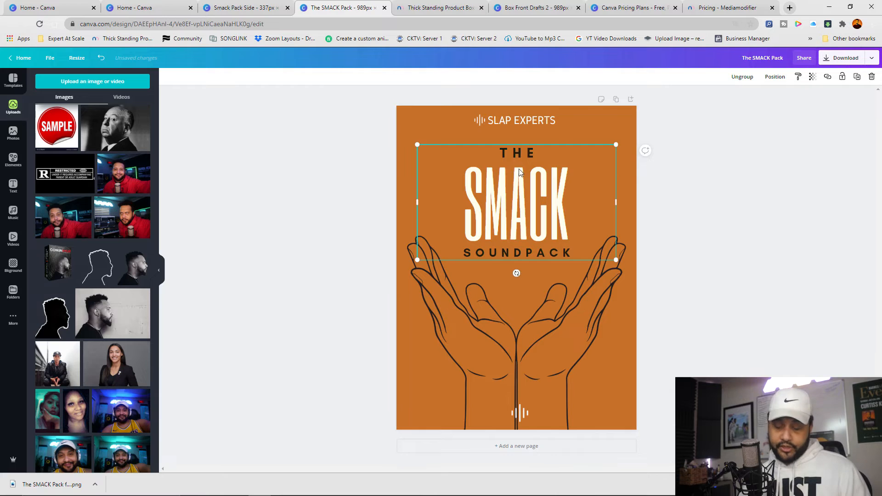
# - Copy the grouped title into the Smack Pack Side design and rotate it to read vertically above the SLAP EXPERTS logo
pyautogui.hotkey('ctrl', 'shift', 'Tab')
pyautogui.hotkey('ctrl', 'v')
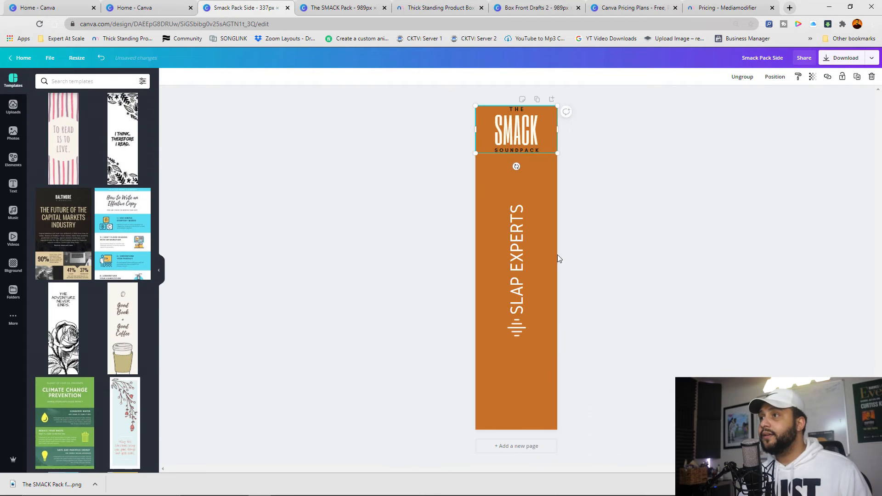
pyautogui.click(518, 143)
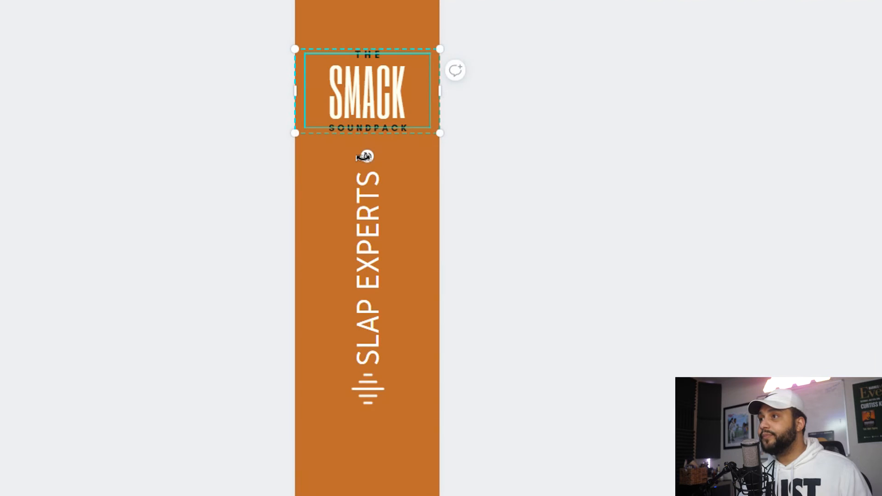
pyautogui.moveTo(365, 157); pyautogui.dragTo(443, 92)
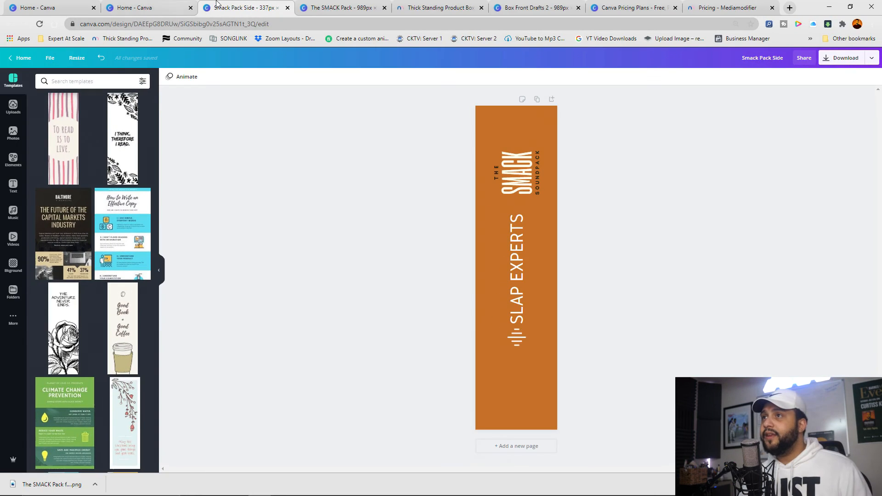
# - Copy the raised hands illustration from the front design and place it at the bottom edge of the side panel
pyautogui.click(337, 7)
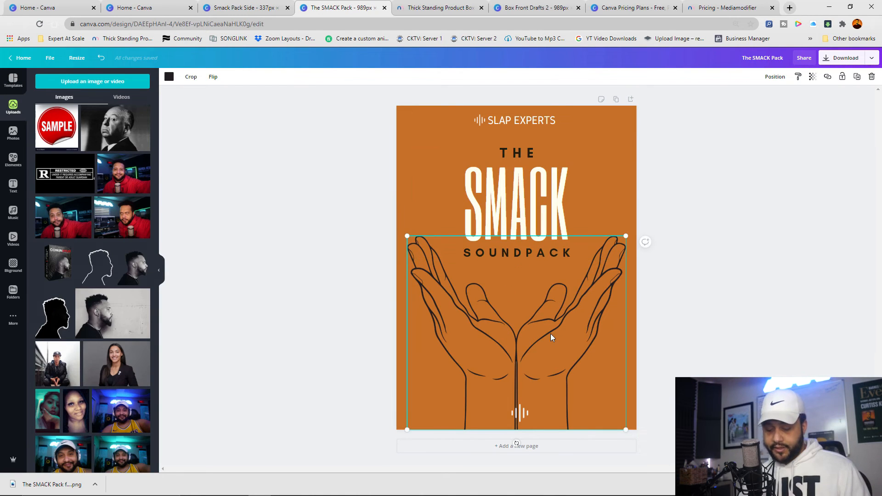
pyautogui.click(253, 5)
pyautogui.hotkey('ctrl', 'v')
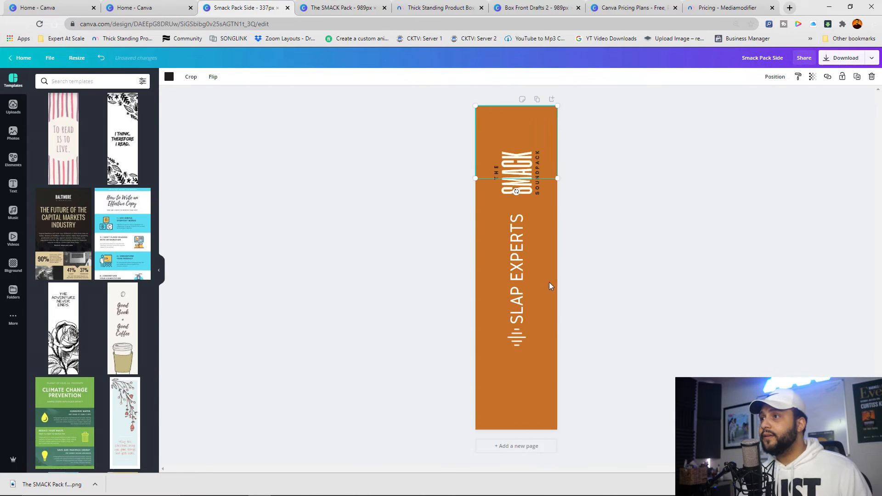
pyautogui.moveTo(538, 137); pyautogui.dragTo(545, 373)
pyautogui.moveTo(534, 381)
pyautogui.mouseDown()
pyautogui.moveTo(541, 369)
pyautogui.moveTo(535, 376)
pyautogui.mouseUp()
pyautogui.click(597, 356)
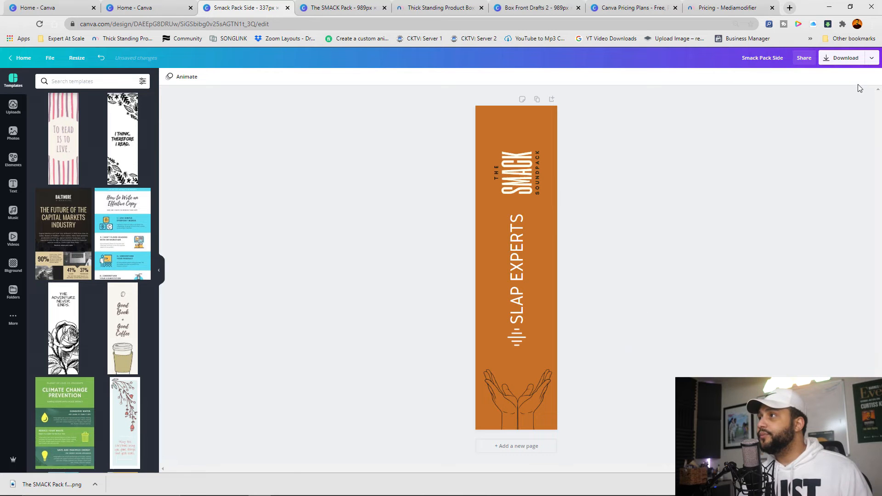
# - Download the side panel design as the PNG image Smack Pack Side
pyautogui.click(843, 58)
pyautogui.click(811, 182)
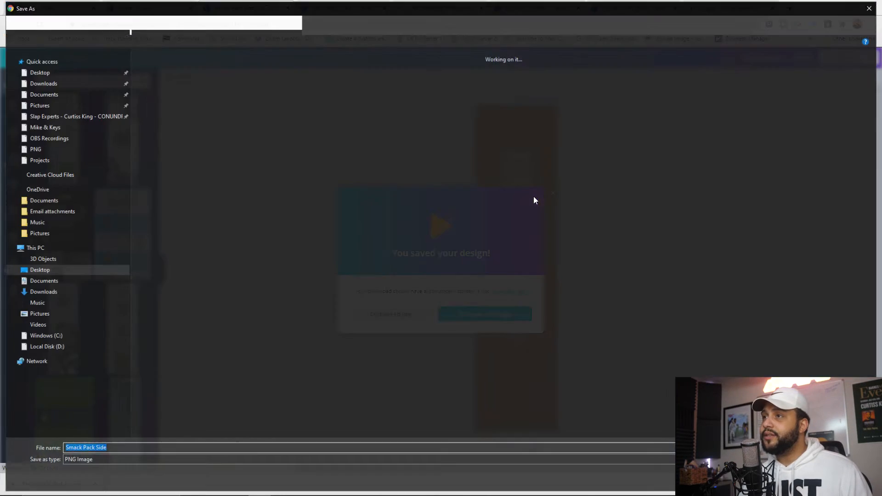
pyautogui.press('Return')
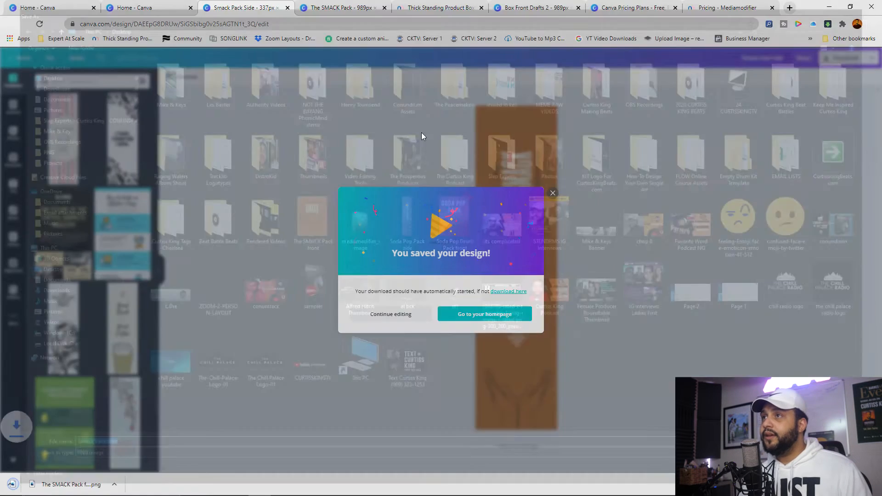
# - Switch to the Mediamodifier box mockup and apply the downloaded Smack Pack Side image as its side design
pyautogui.click(434, 6)
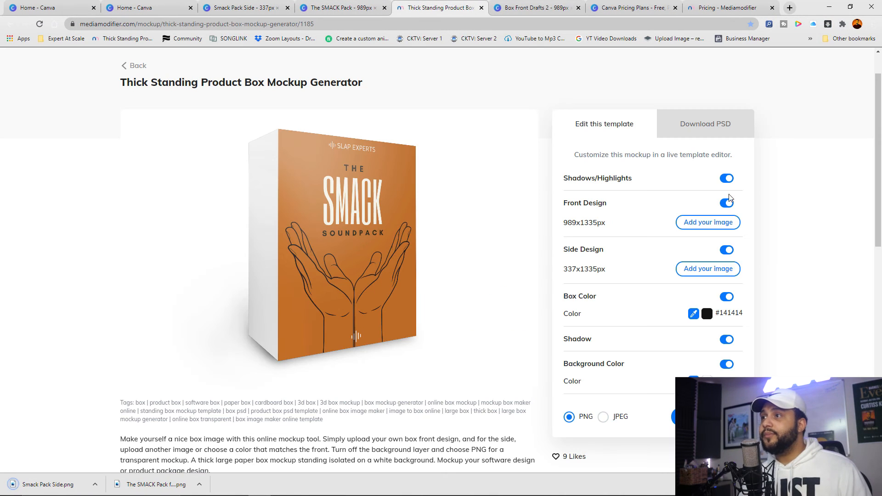
pyautogui.click(701, 269)
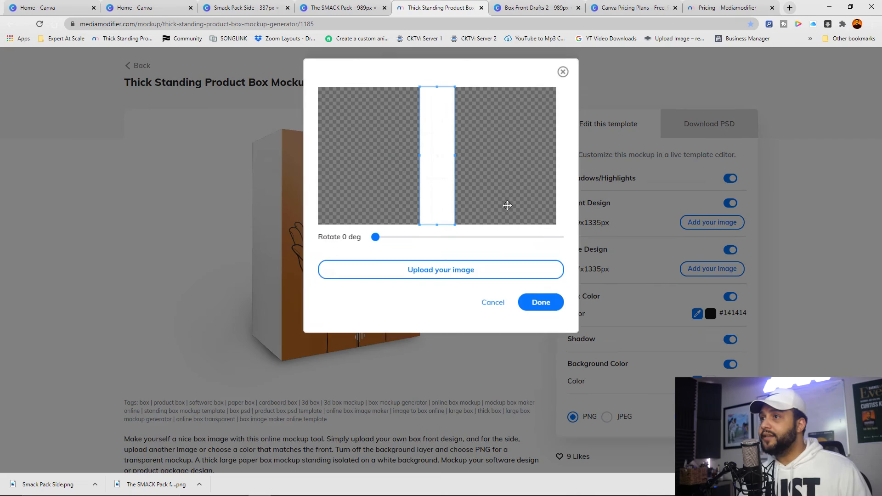
pyautogui.click(456, 272)
pyautogui.doubleClick(443, 223)
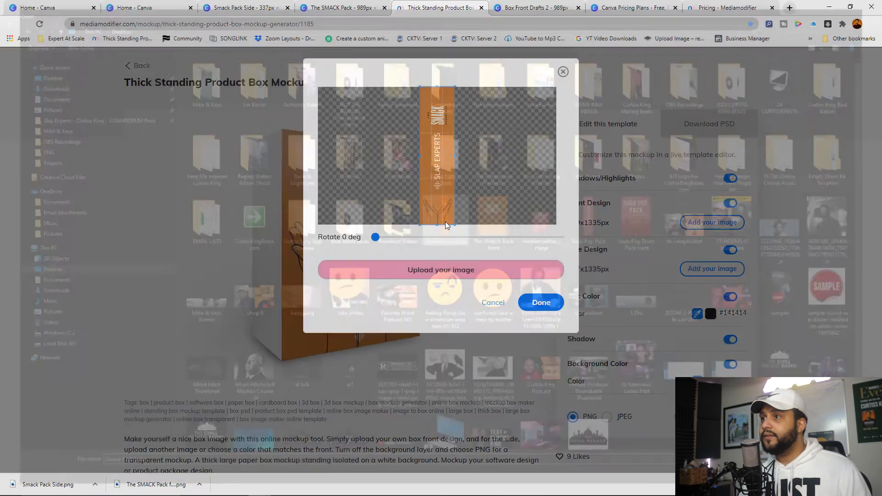
pyautogui.click(541, 303)
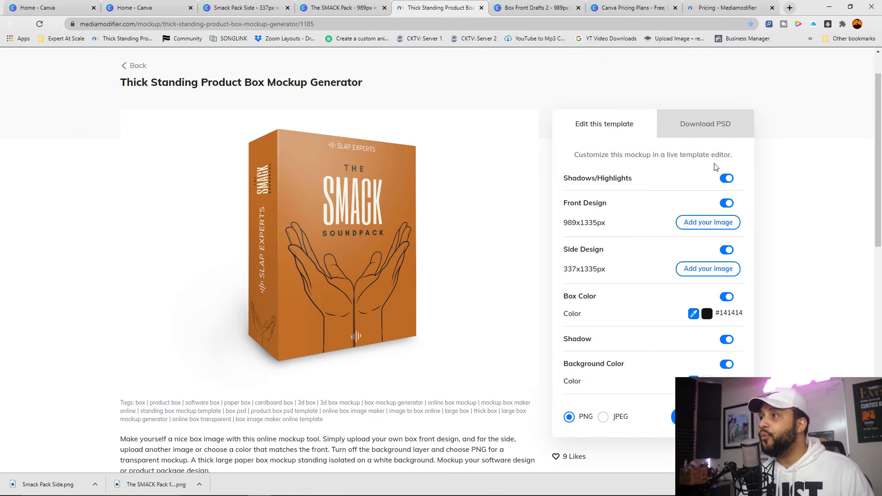
# - Toggle the mockup's Shadows/Highlights and Box Color layers off and back on to compare their effect
pyautogui.click(728, 179)
pyautogui.click(729, 180)
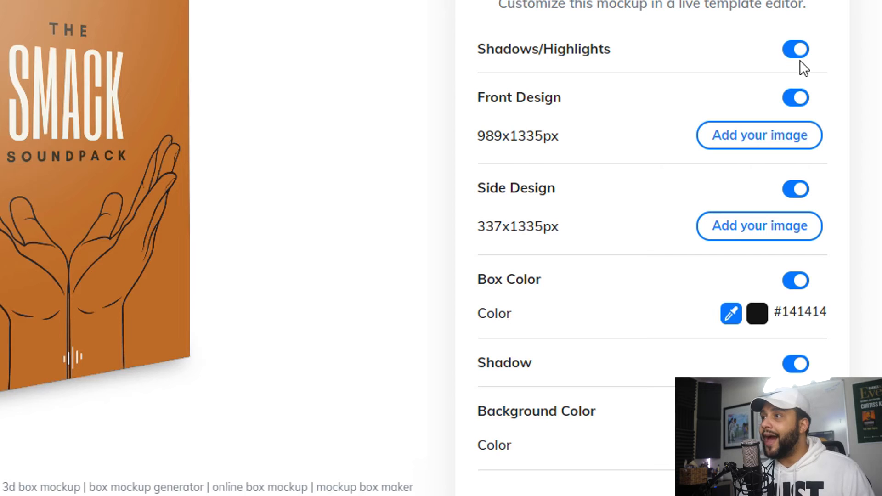
pyautogui.scroll(-2, 798, 163)
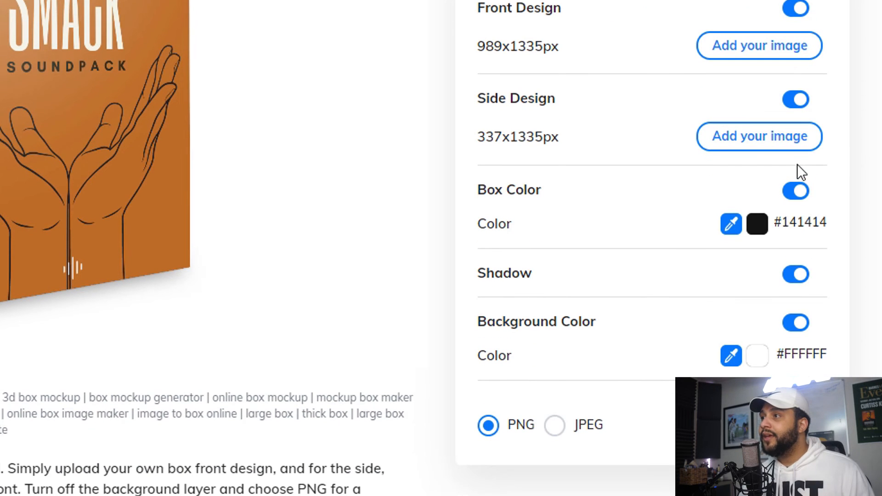
pyautogui.click(798, 192)
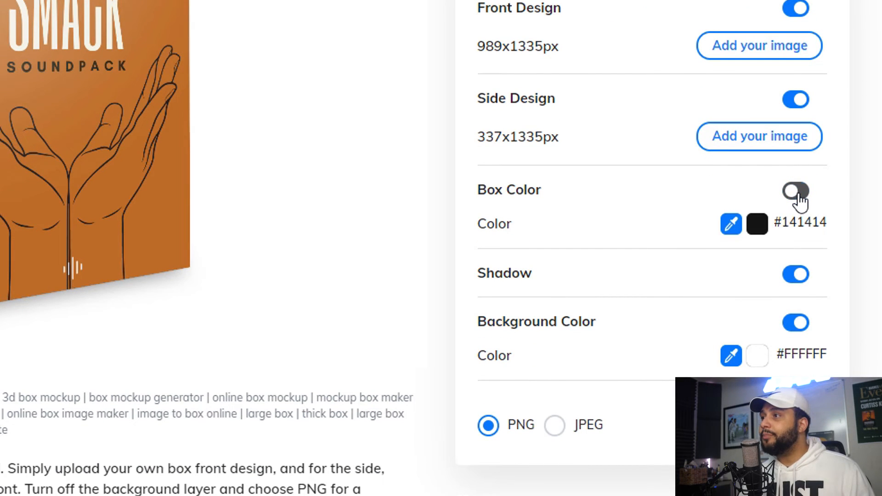
pyautogui.click(799, 192)
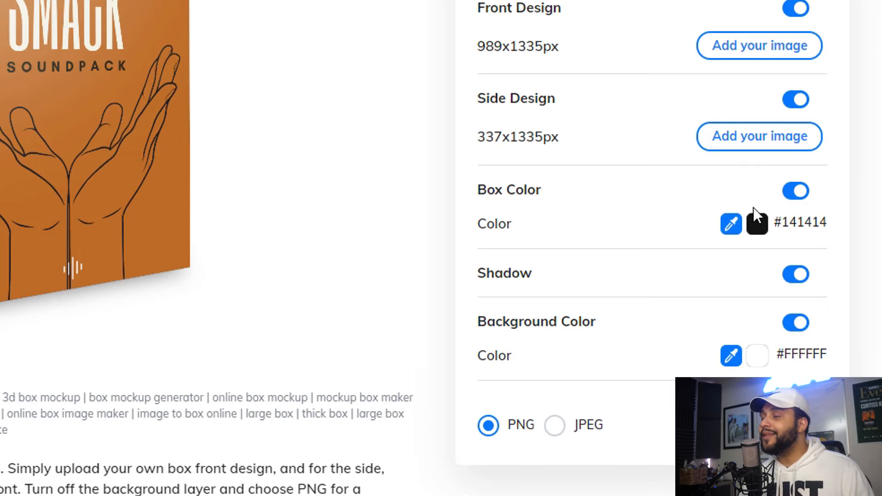
pyautogui.click(757, 221)
pyautogui.click(734, 226)
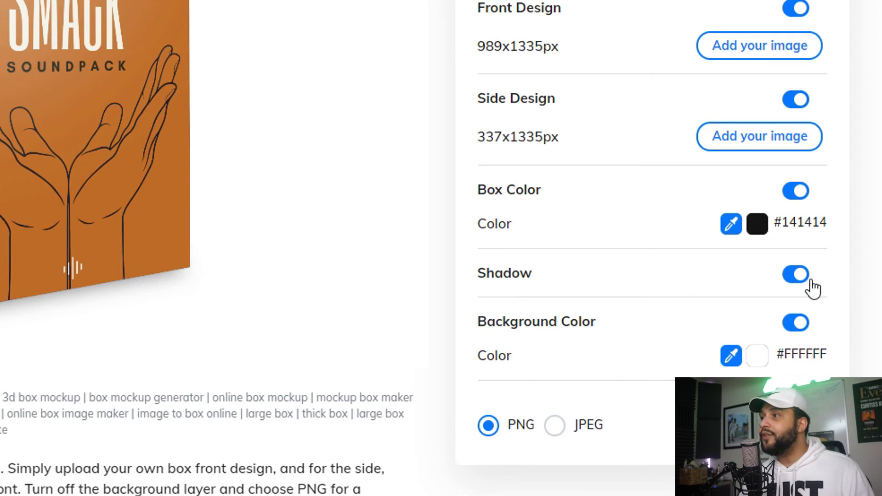
# - Toggle the mockup's Shadow layer off and on repeatedly to compare the box with and without it, leaving it on
pyautogui.click(799, 281)
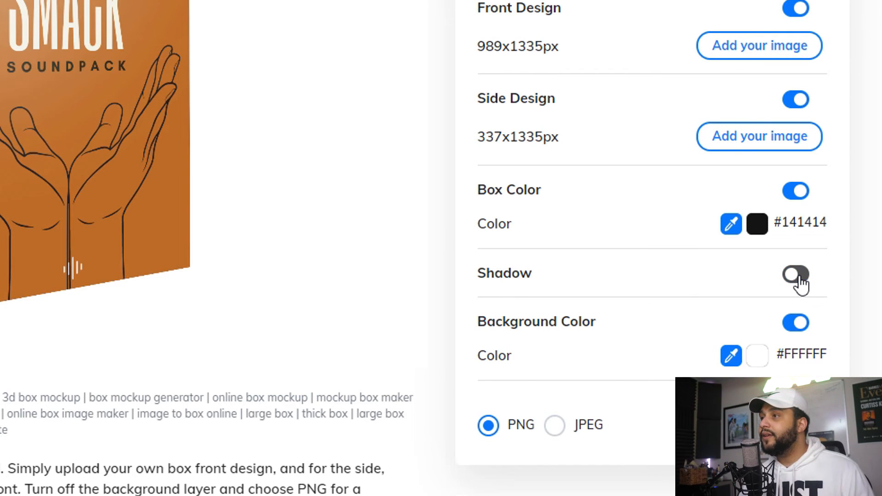
pyautogui.click(800, 285)
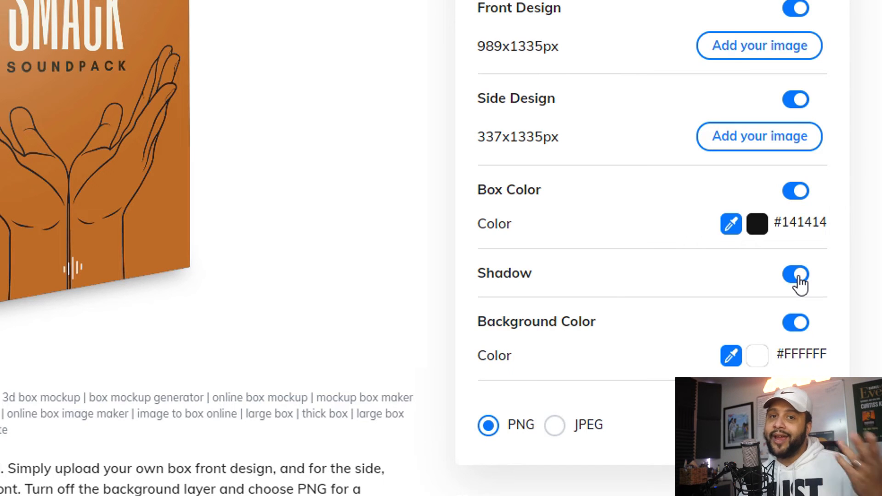
pyautogui.click(799, 285)
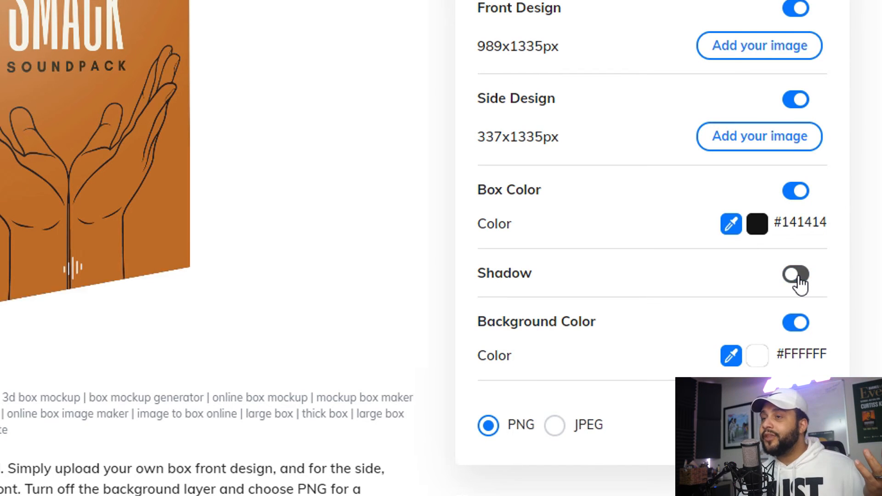
pyautogui.click(799, 285)
pyautogui.click(799, 285)
pyautogui.click(800, 284)
pyautogui.click(799, 284)
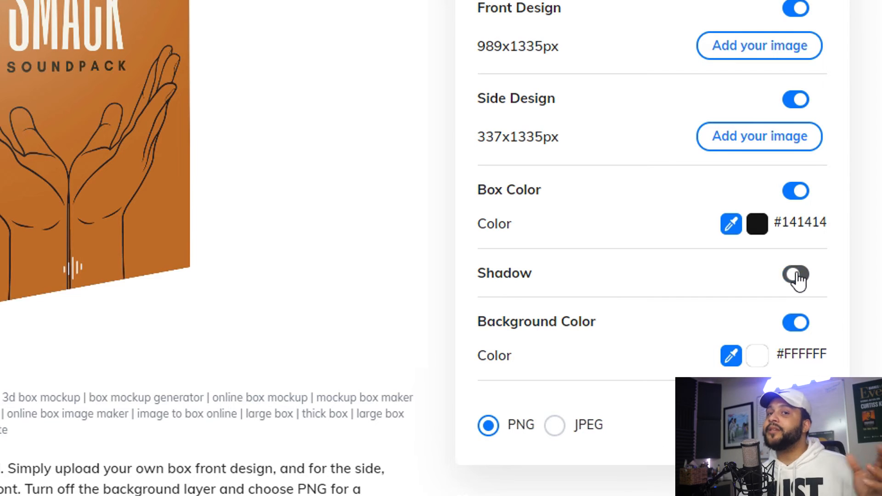
pyautogui.click(799, 281)
pyautogui.click(798, 278)
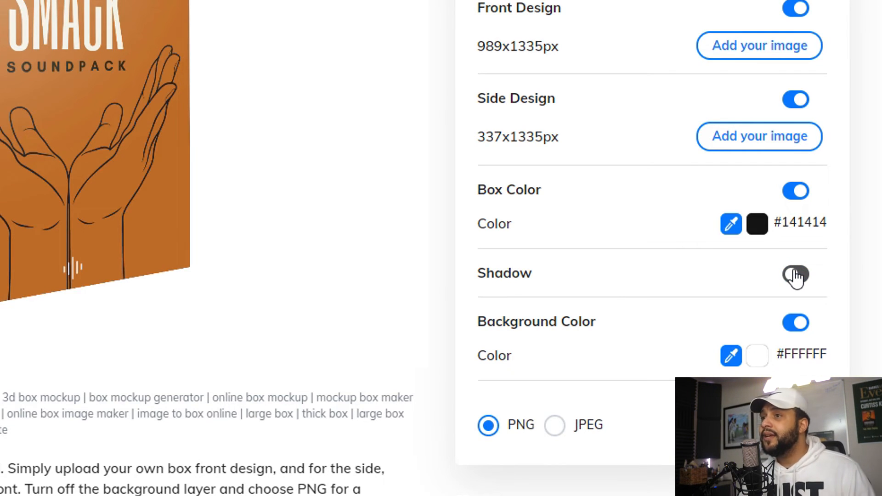
pyautogui.click(798, 277)
# - Turn off the mockup's Background Color layer for a transparent backdrop
pyautogui.scroll(-2, 797, 278)
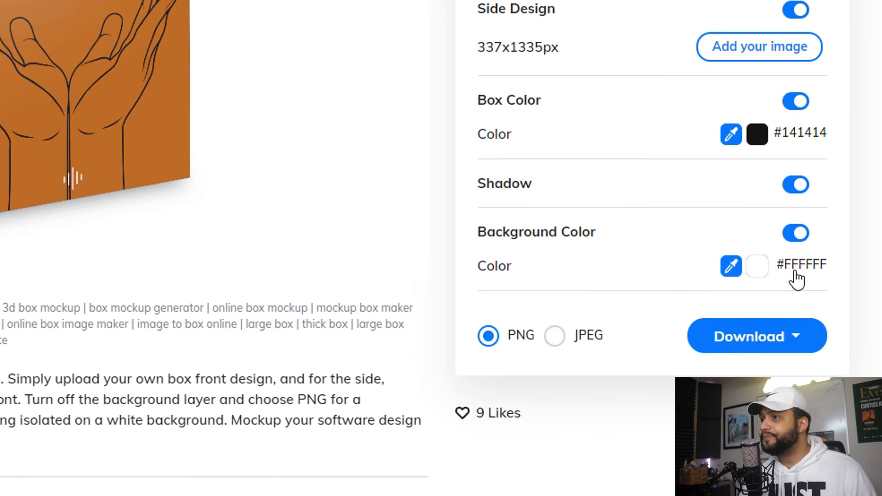
pyautogui.click(800, 235)
pyautogui.scroll(2, 822, 244)
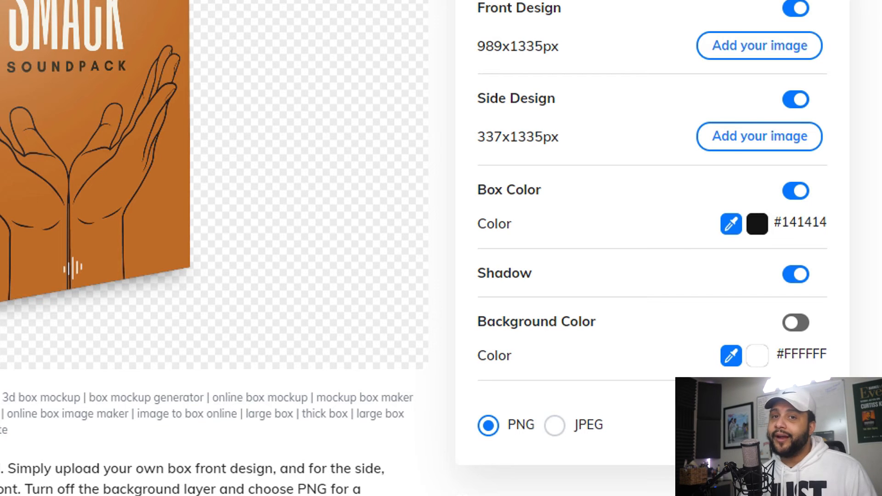
# - Download the transparent box mockup as a PNG, save it to the Desktop under the suggested file name, and open the downloaded image
pyautogui.scroll(-4, 438, 175)
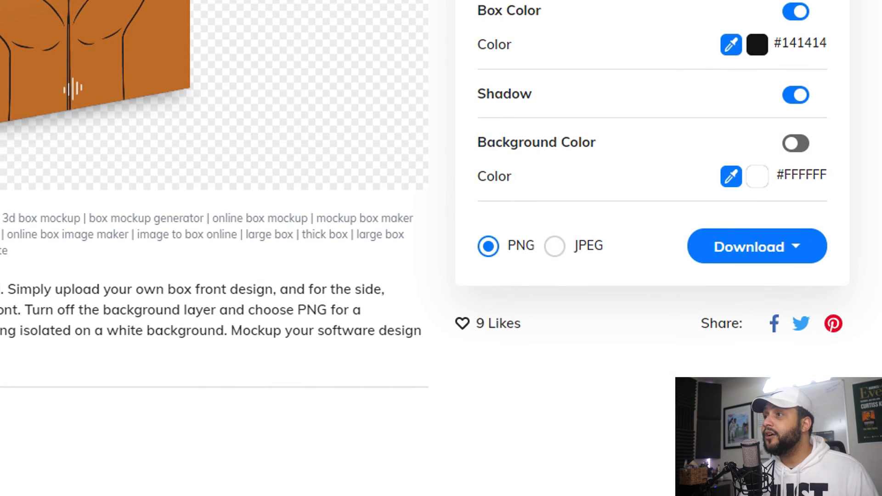
pyautogui.scroll(4, 283, 181)
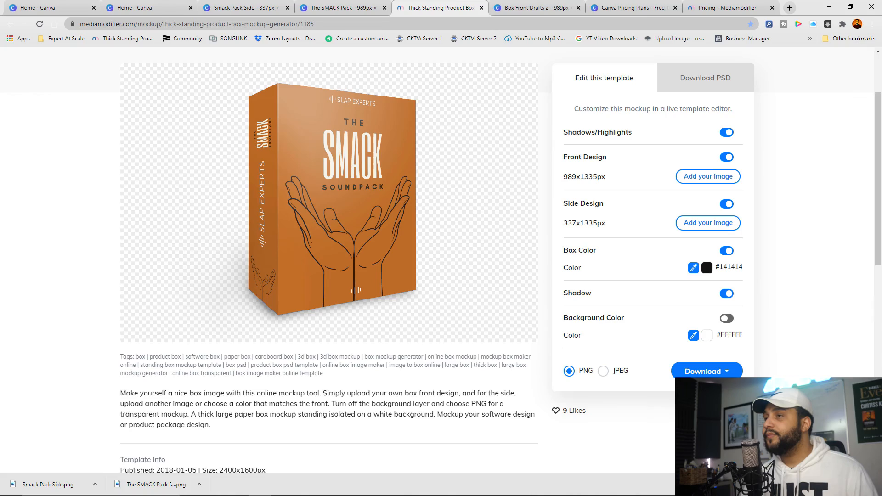
pyautogui.click(689, 372)
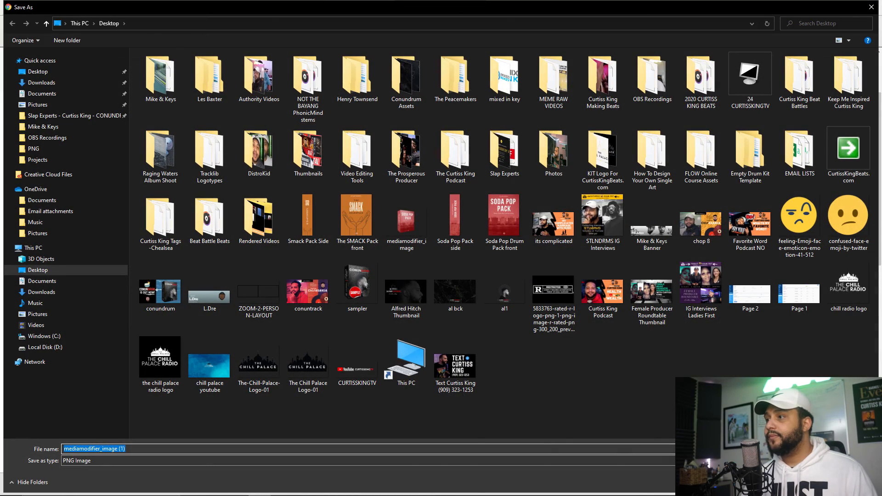
pyautogui.press('Return')
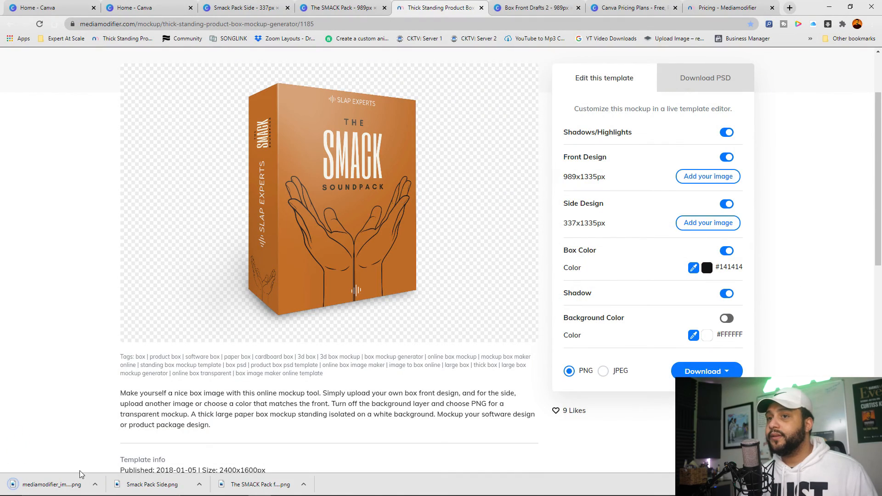
pyautogui.click(46, 486)
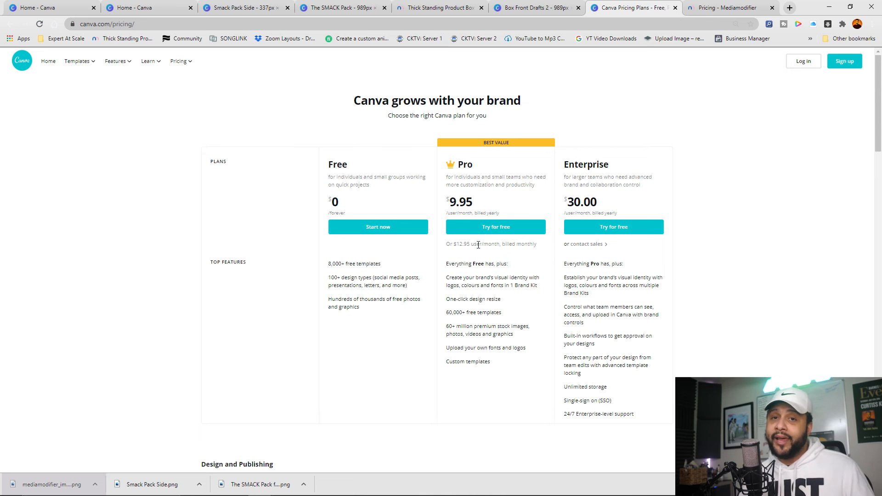
# - Switch to the Mediamodifier pricing page and compare the free, day ticket, monthly and annual plans
pyautogui.click(703, 8)
pyautogui.scroll(-3, 498, 102)
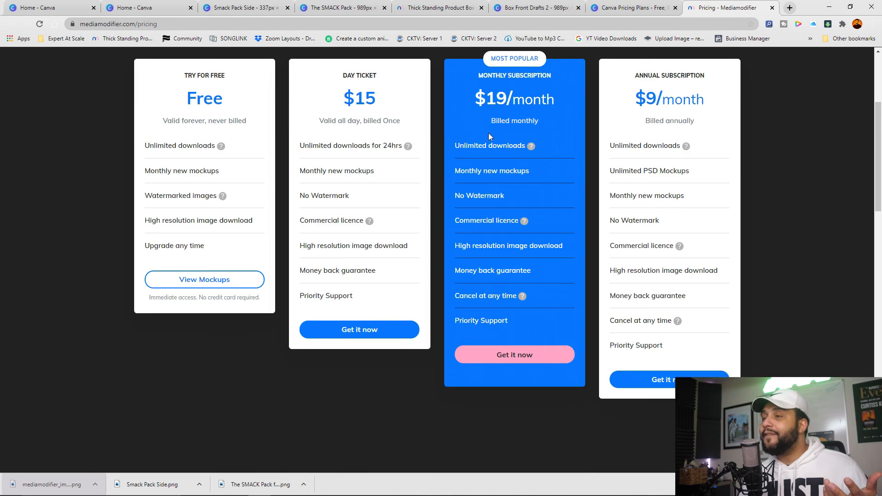